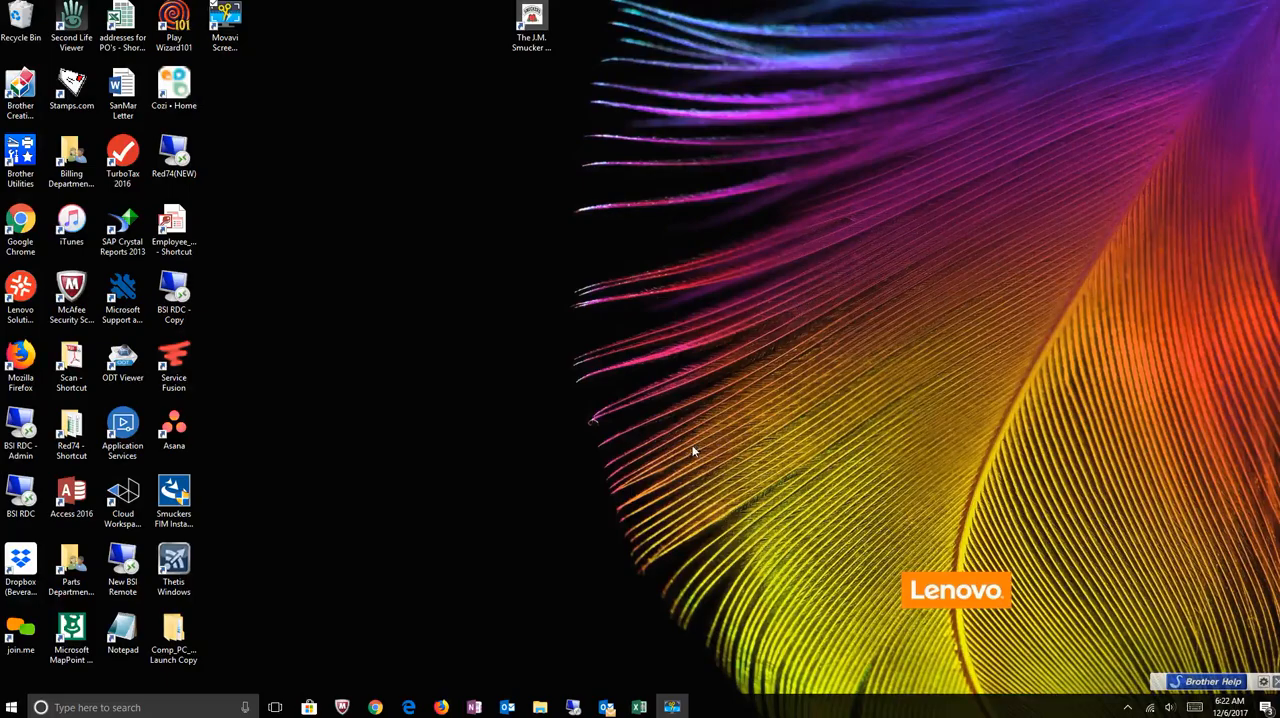
# - Switch to Chrome, search globally for the job by its number, and open its record to review the products and services
pyautogui.click(375, 707)
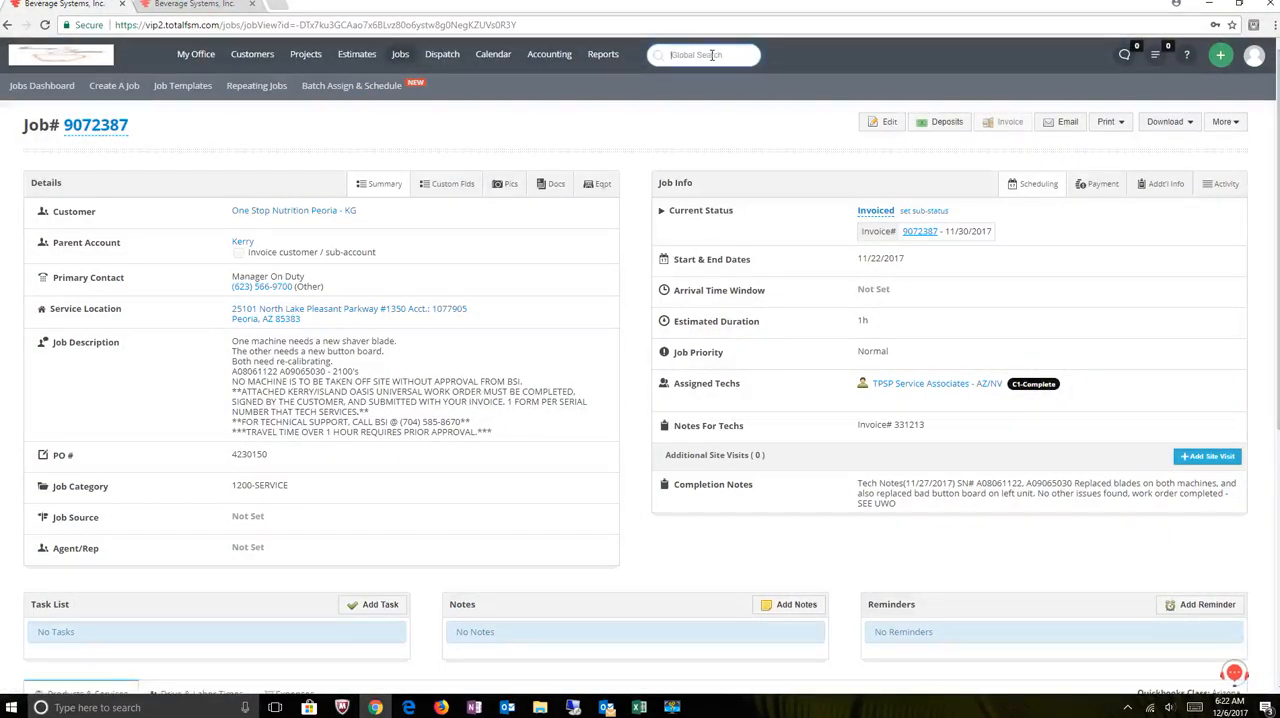
pyautogui.write('9072387')
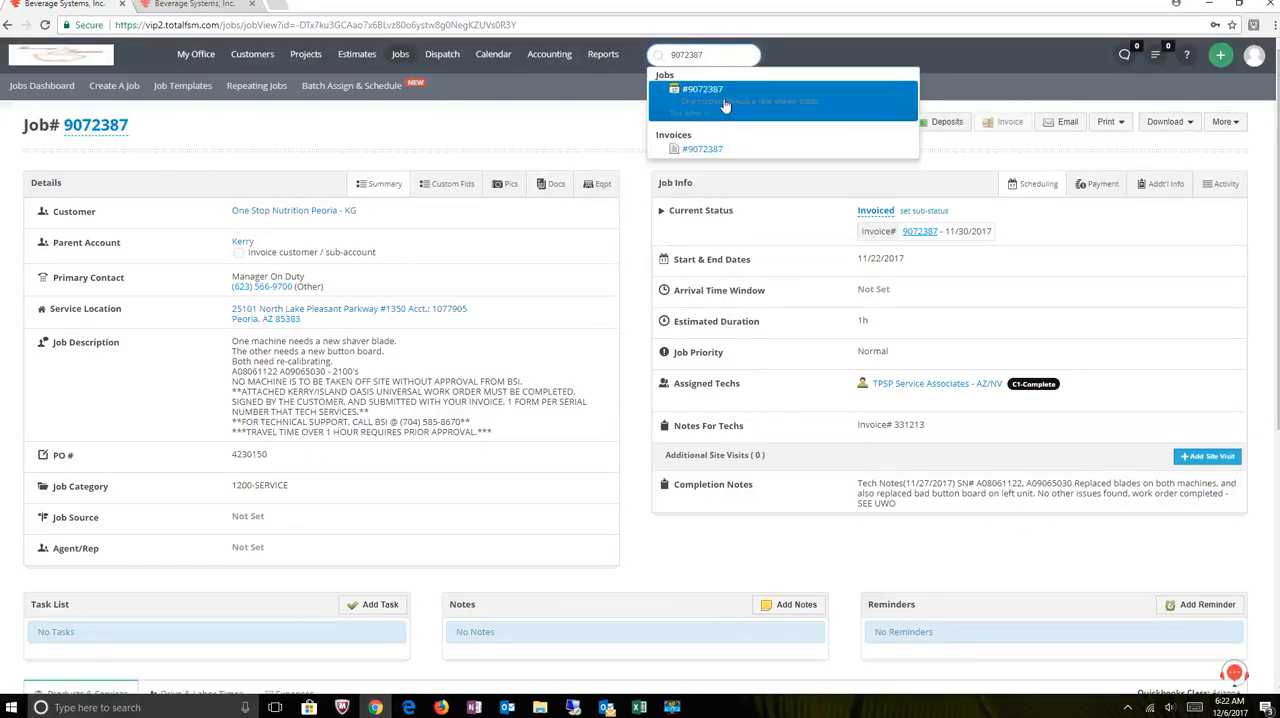
pyautogui.click(725, 105)
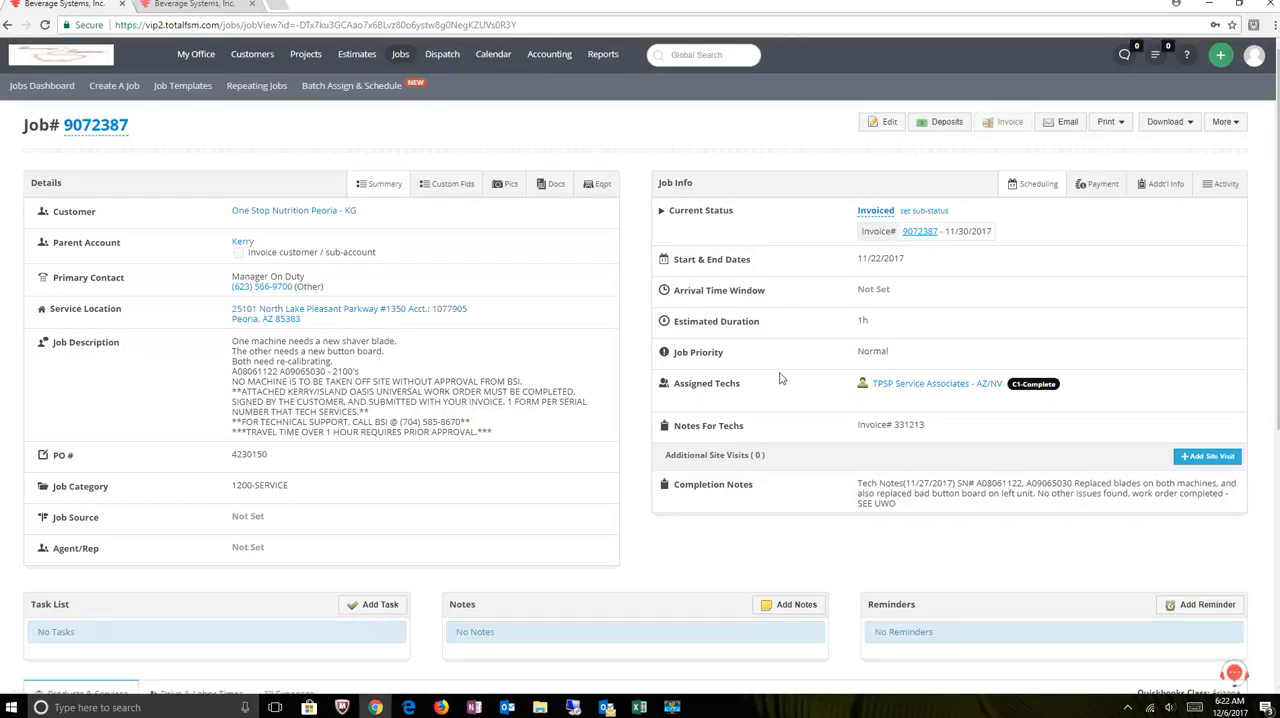
pyautogui.scroll(-2, 781, 378)
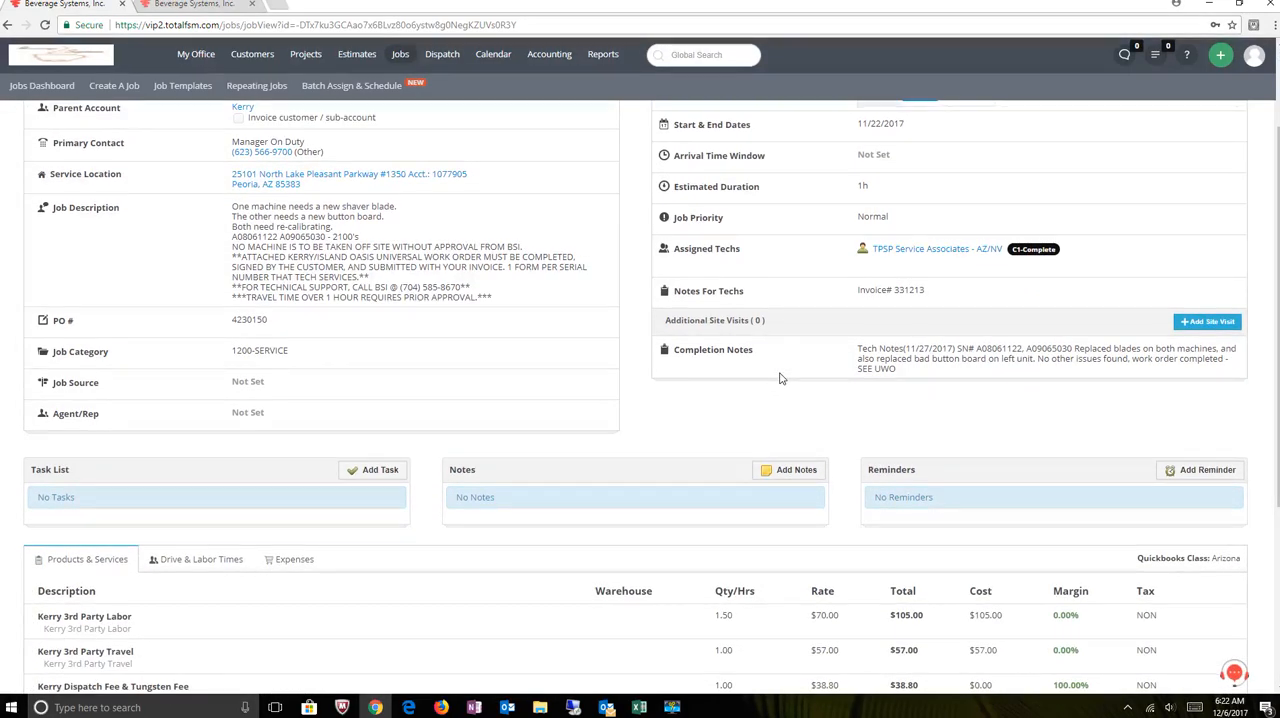
pyautogui.scroll(-1, 810, 382)
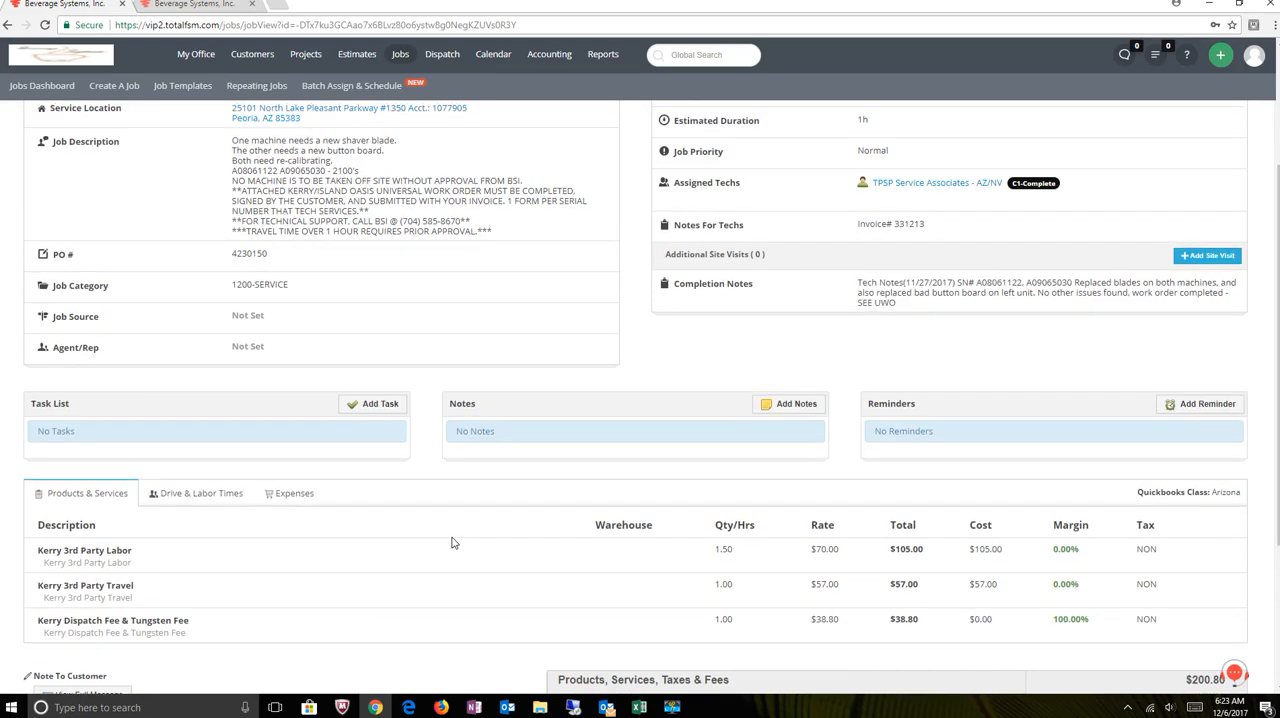
# - View the job's attached UWO PDF and examine the parts replaced on both work order pages
pyautogui.scroll(2, 451, 542)
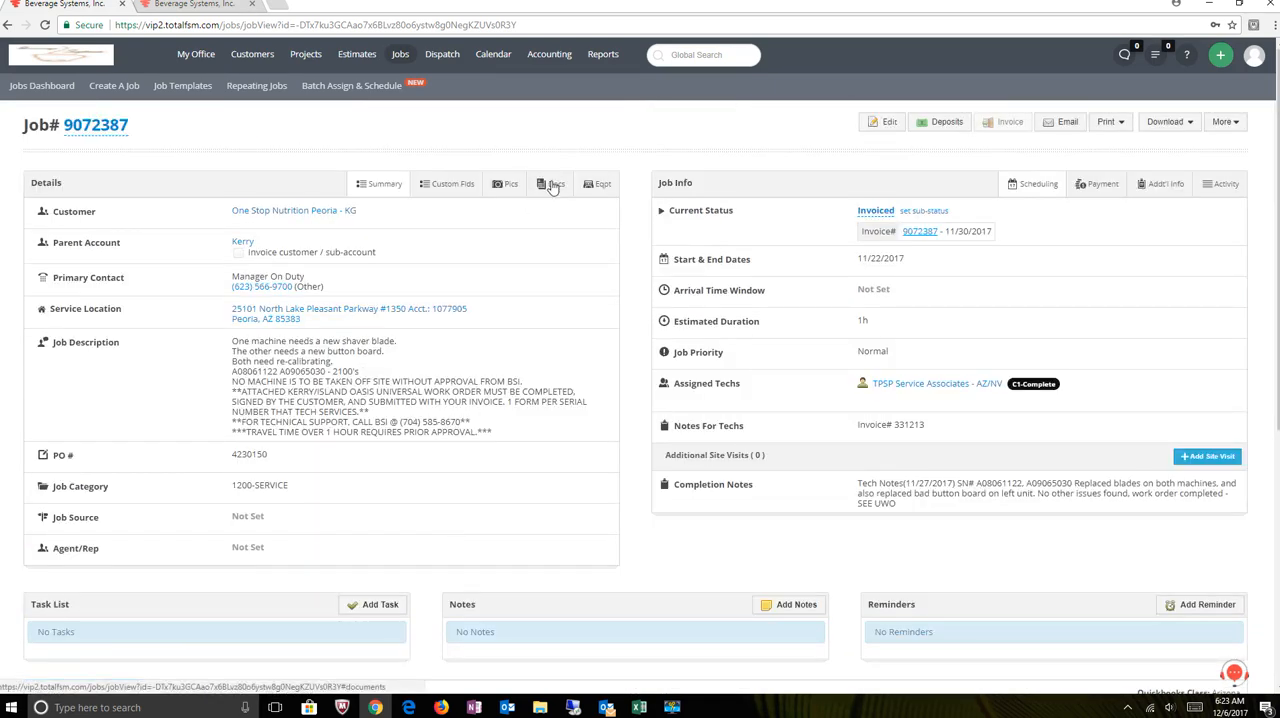
pyautogui.click(553, 186)
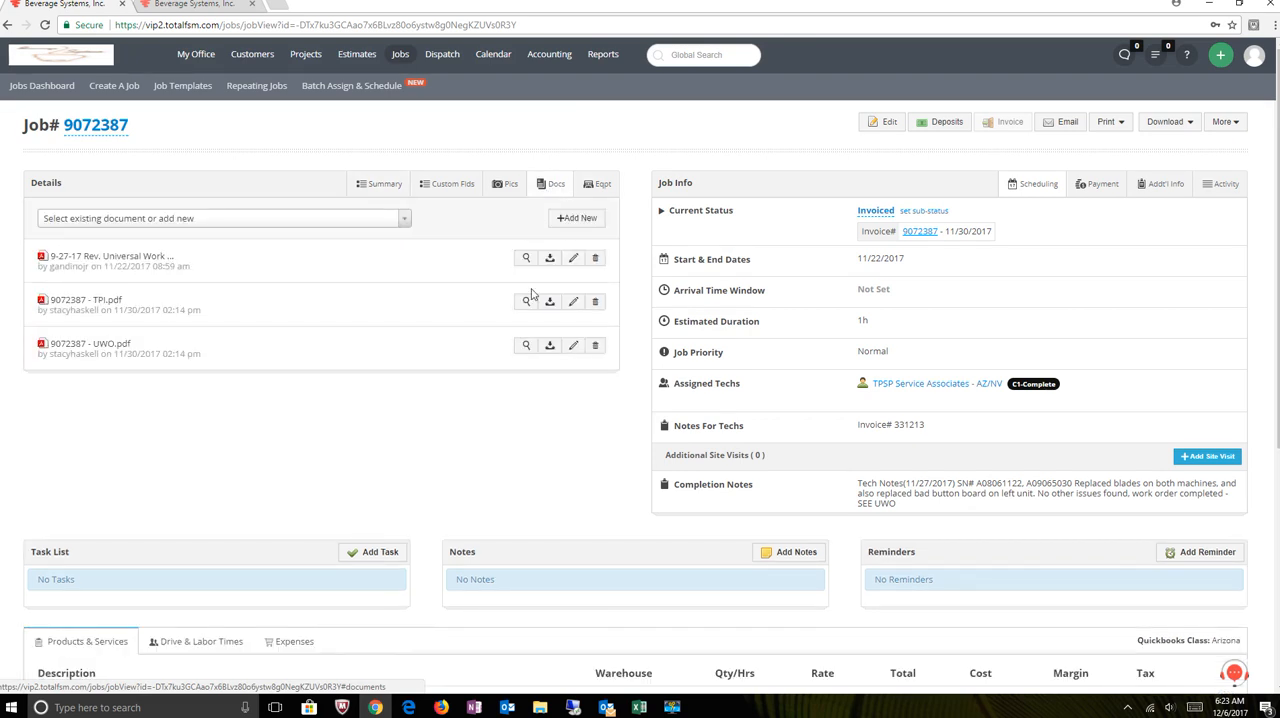
pyautogui.click(524, 348)
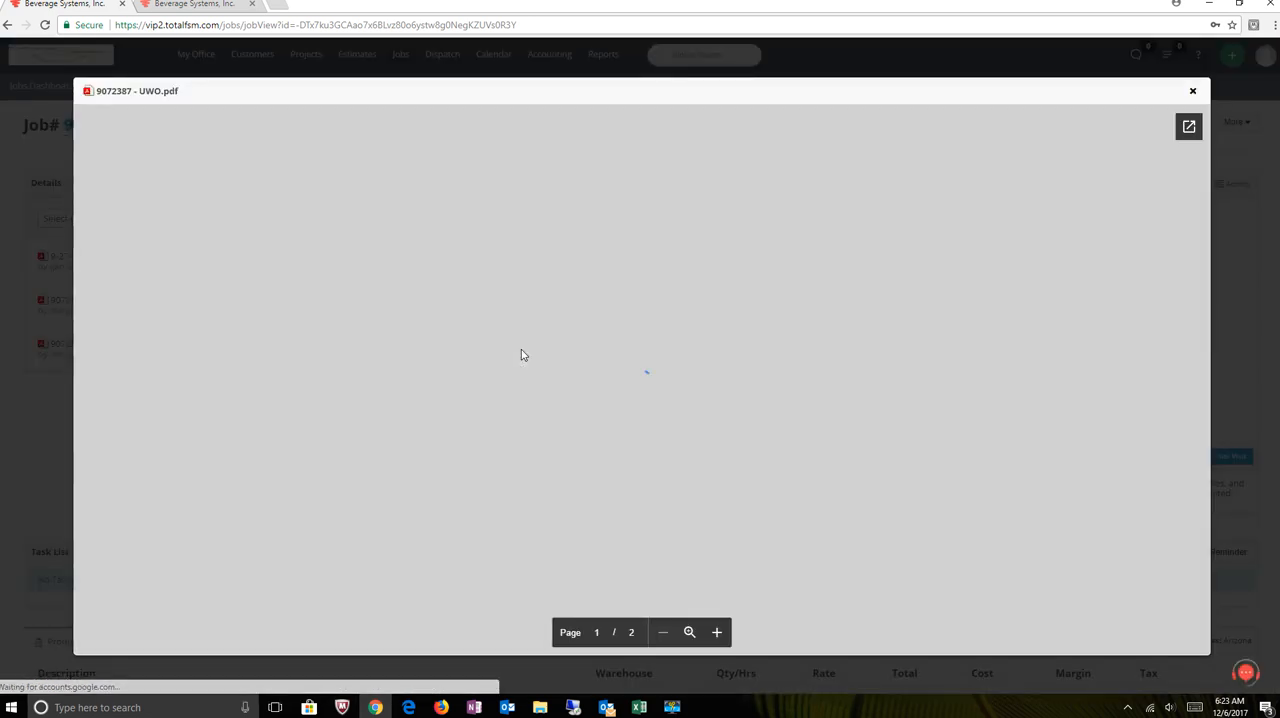
pyautogui.scroll(-3, 538, 372)
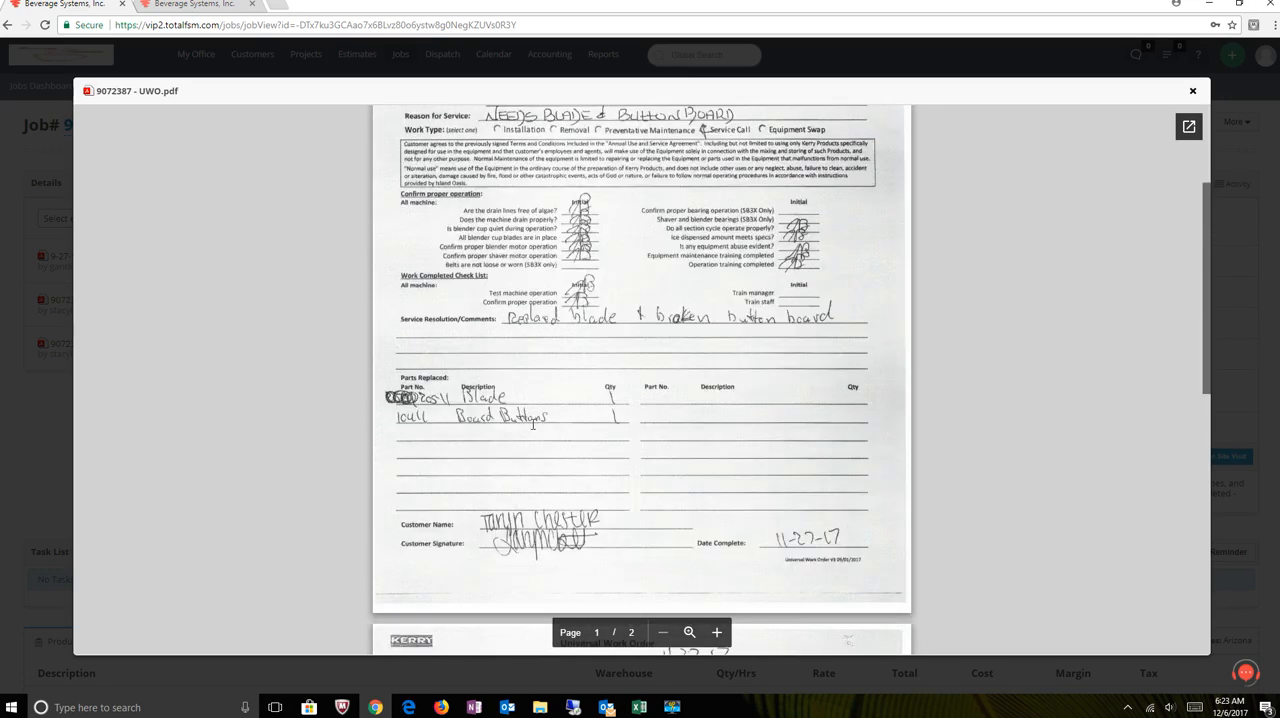
pyautogui.scroll(-4, 533, 424)
pyautogui.scroll(-6, 533, 424)
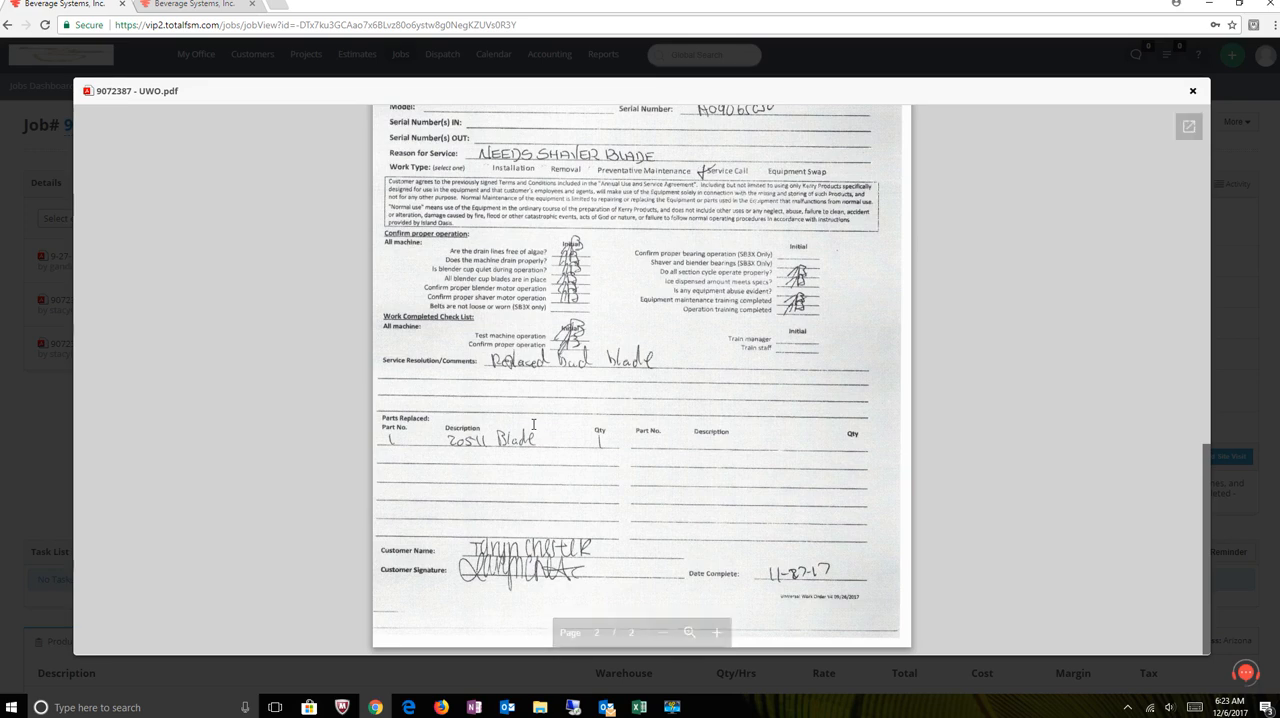
pyautogui.scroll(3, 468, 456)
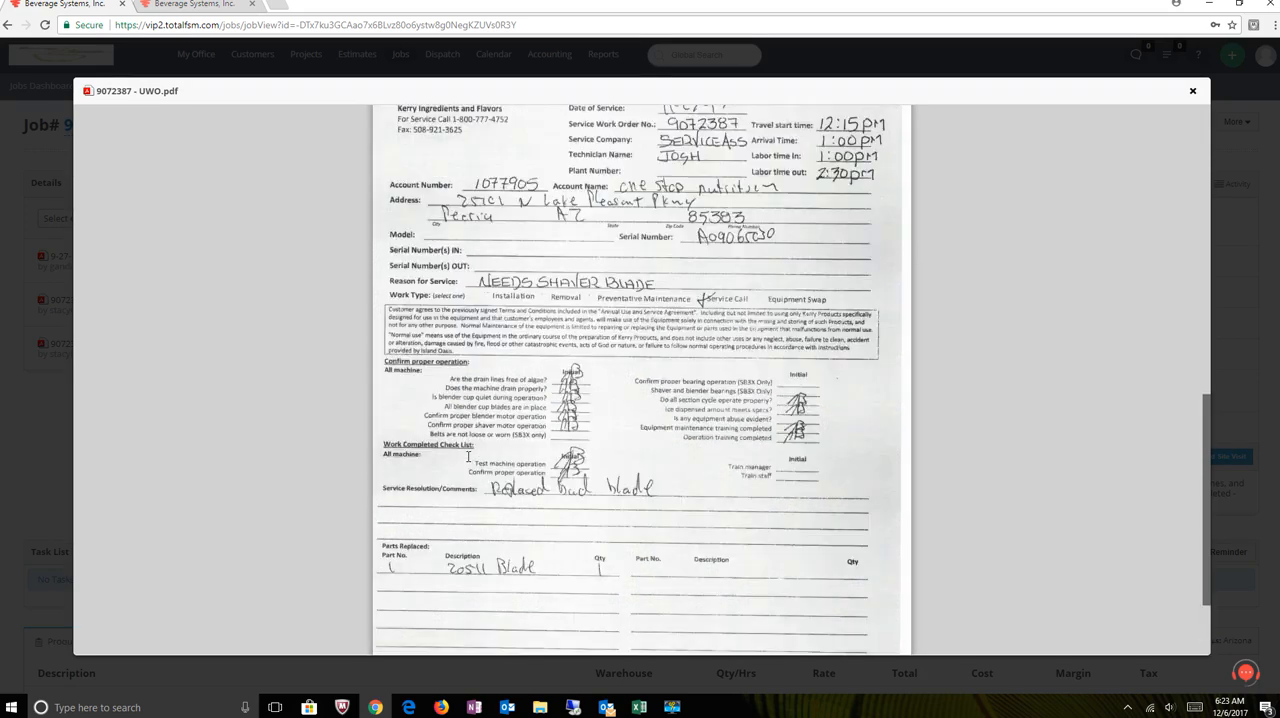
pyautogui.scroll(8, 468, 456)
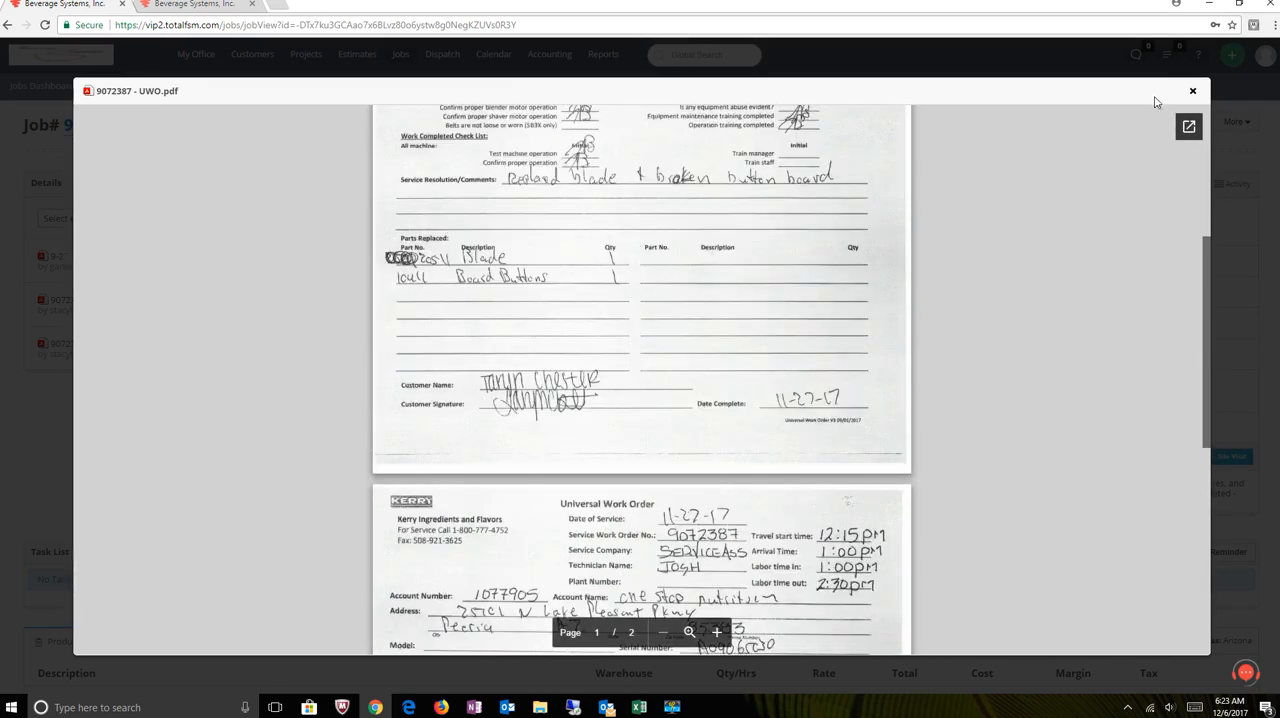
pyautogui.click(1192, 91)
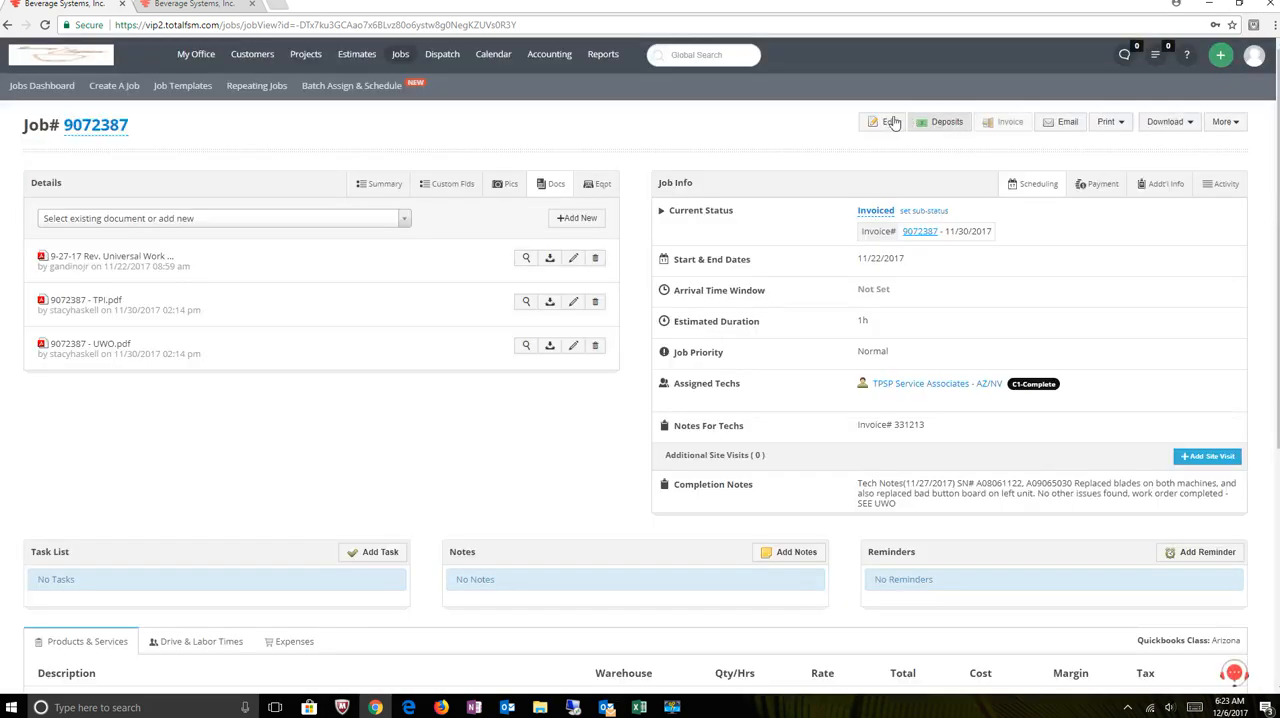
# - Edit the job and add part 20511 (s) - CLEAR SHAVER to its products and services
pyautogui.click(889, 121)
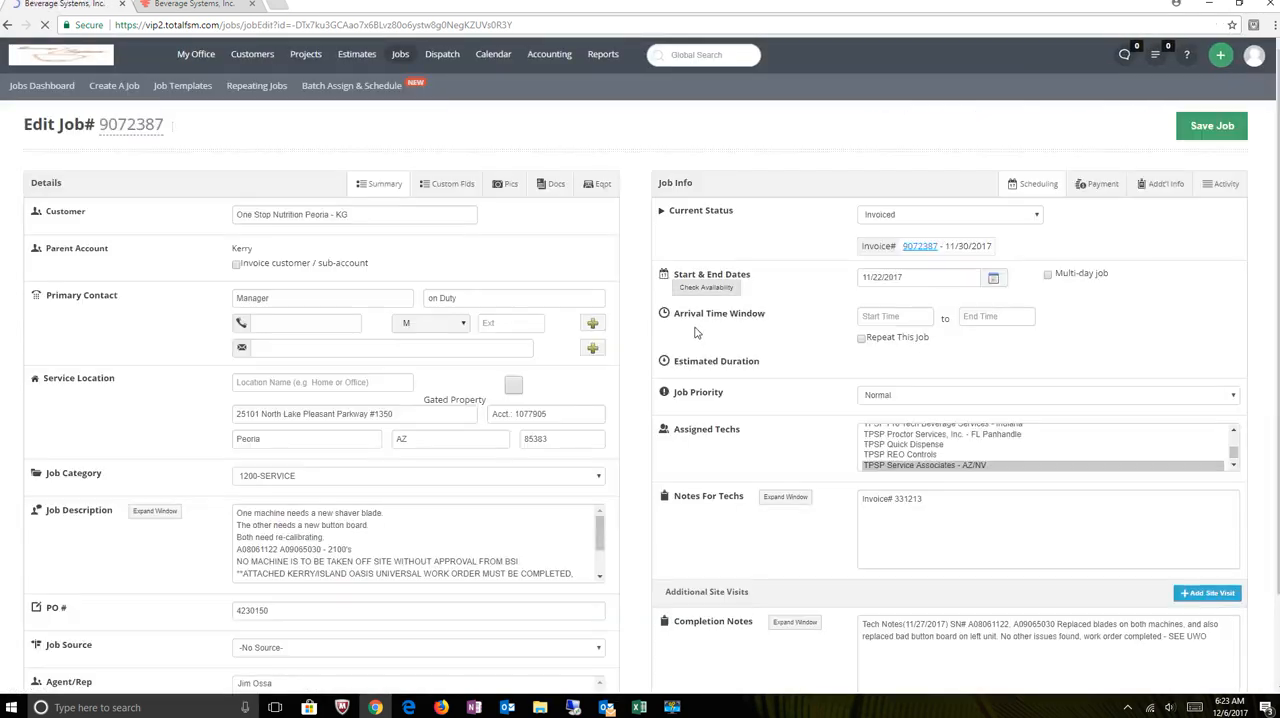
pyautogui.scroll(-3, 697, 332)
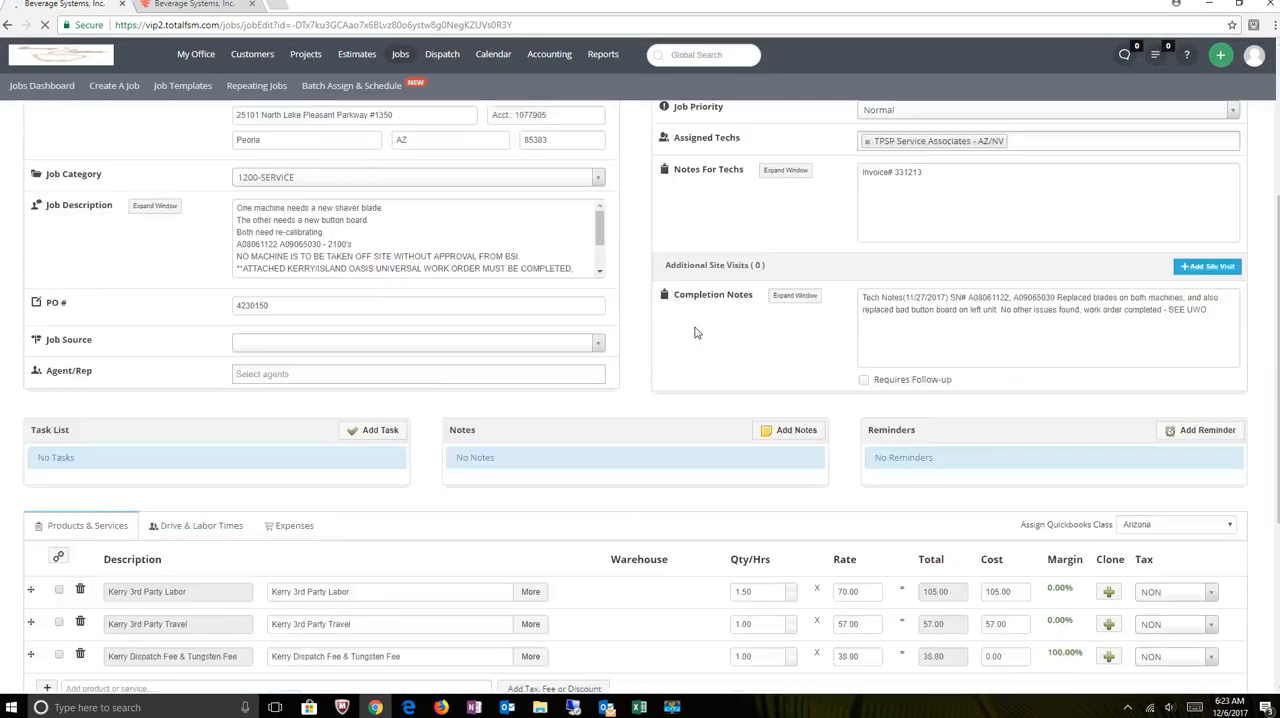
pyautogui.scroll(-2, 446, 457)
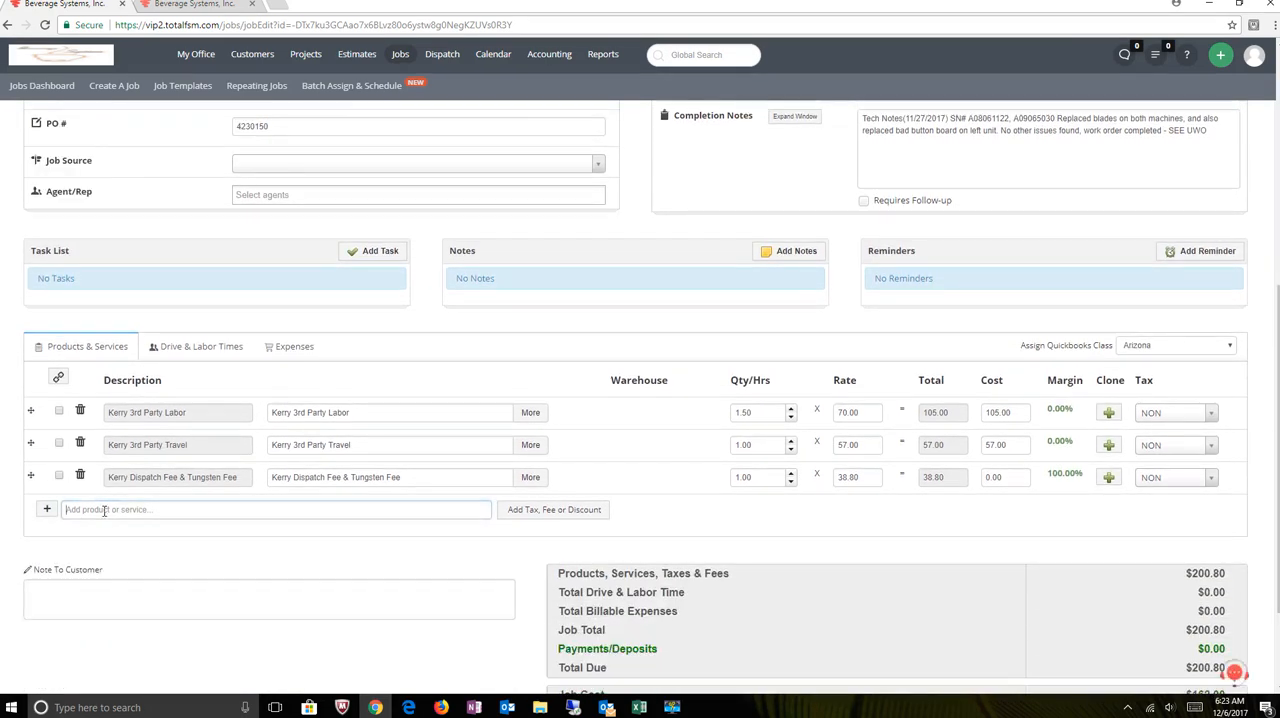
pyautogui.click(103, 511)
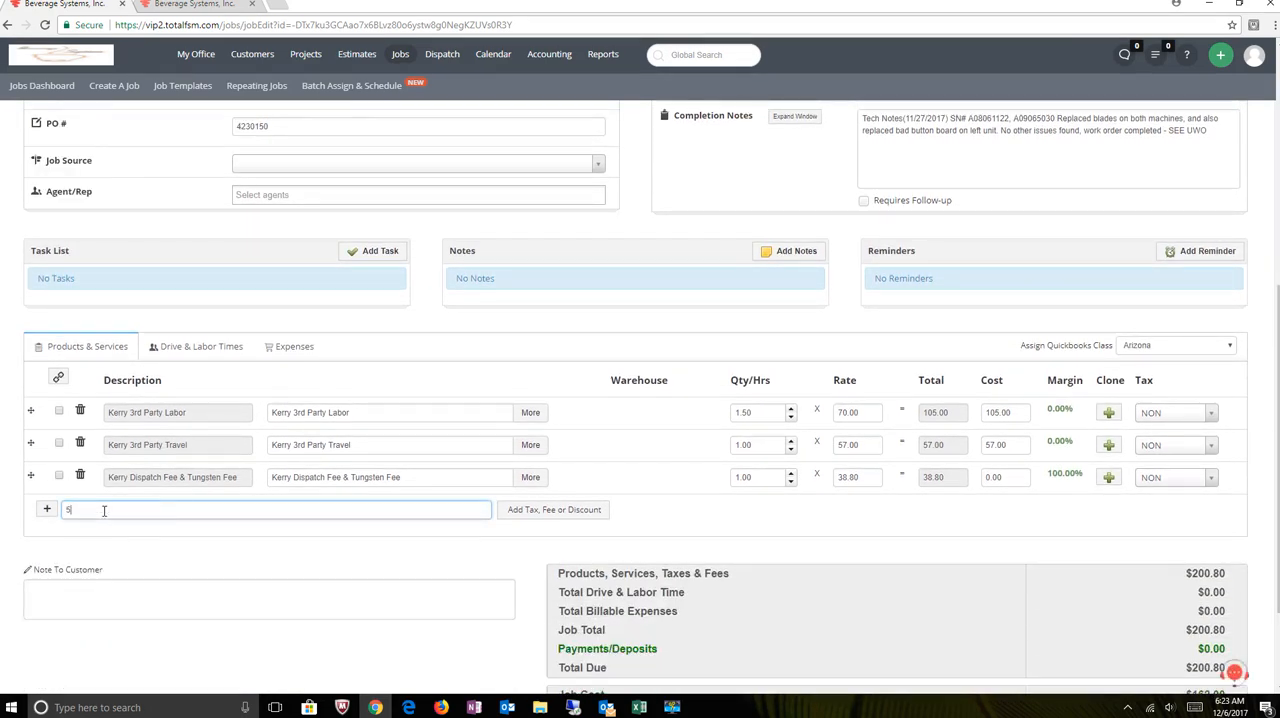
pyautogui.write('20511')
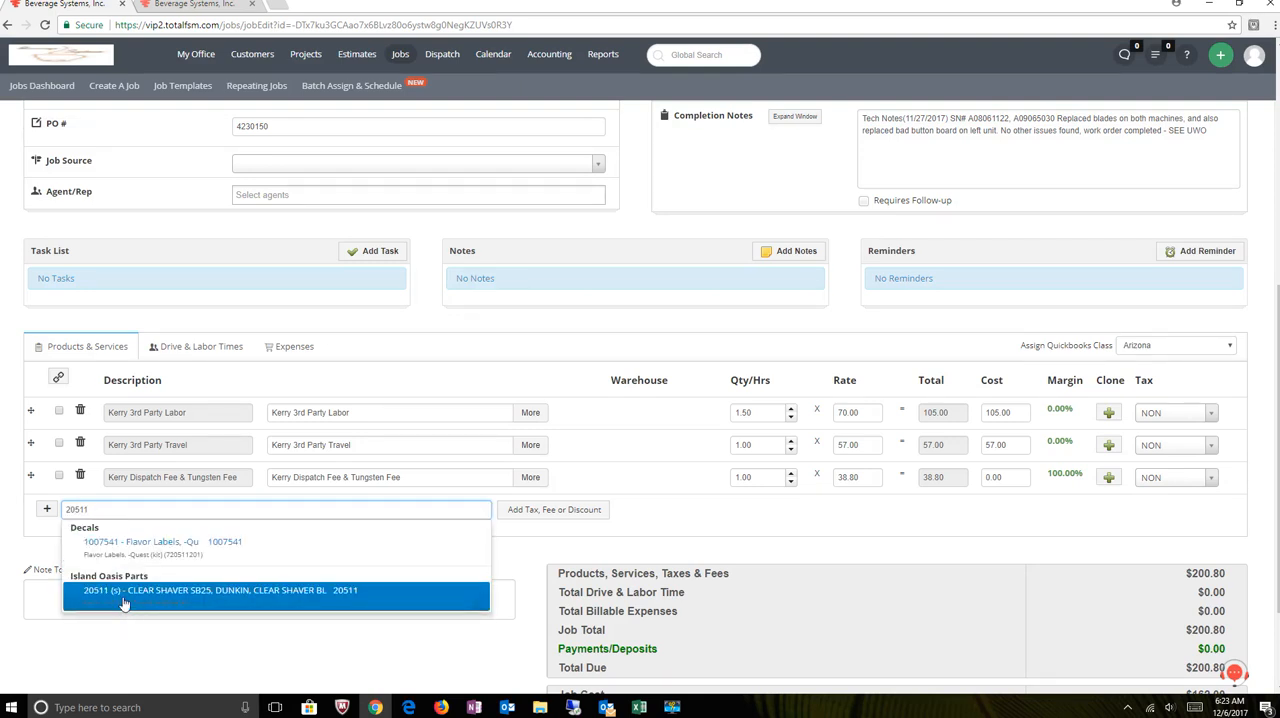
pyautogui.click(155, 592)
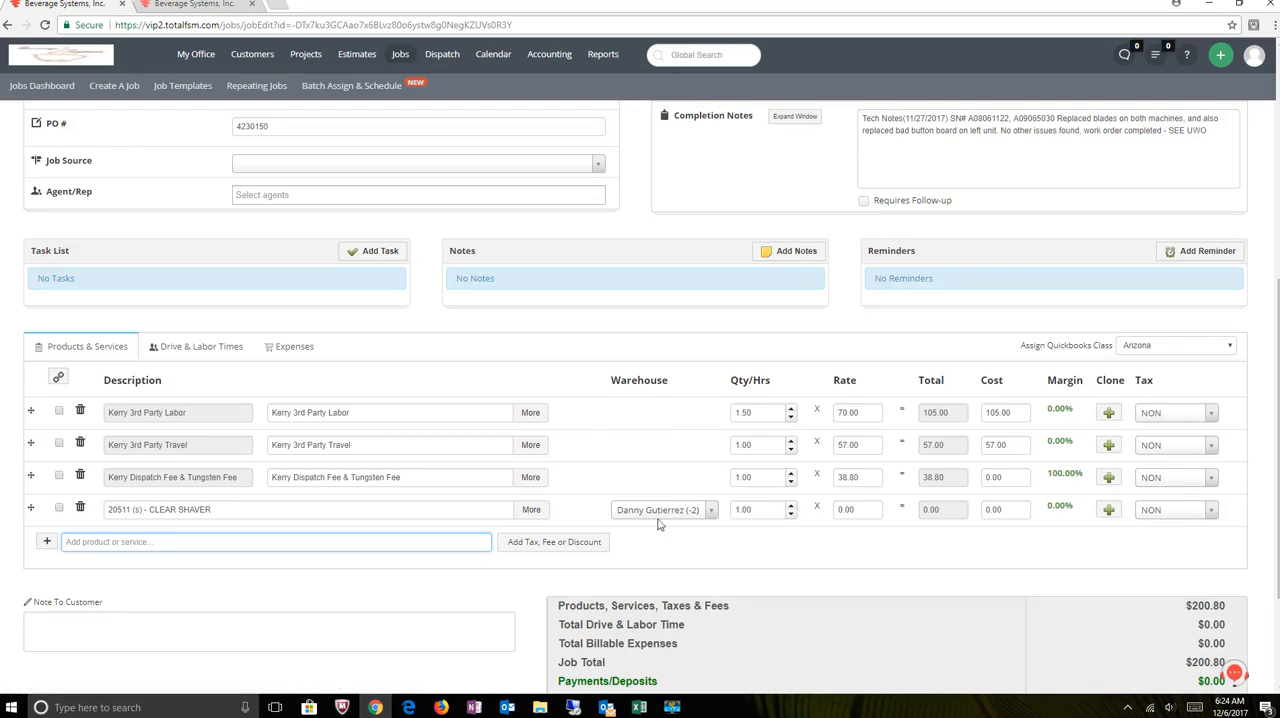
# - Assign the clear shaver line to the Statesville Warehouse and set its quantity to 2
pyautogui.click(657, 514)
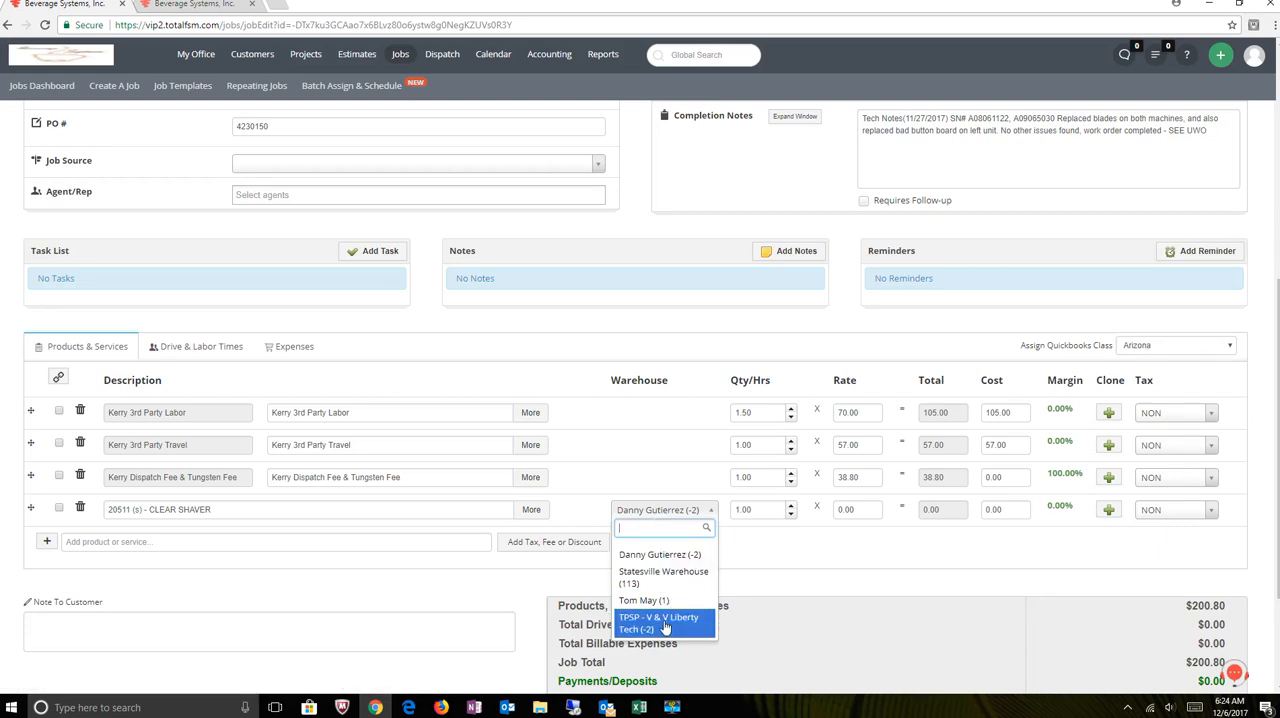
pyautogui.scroll(3, 918, 189)
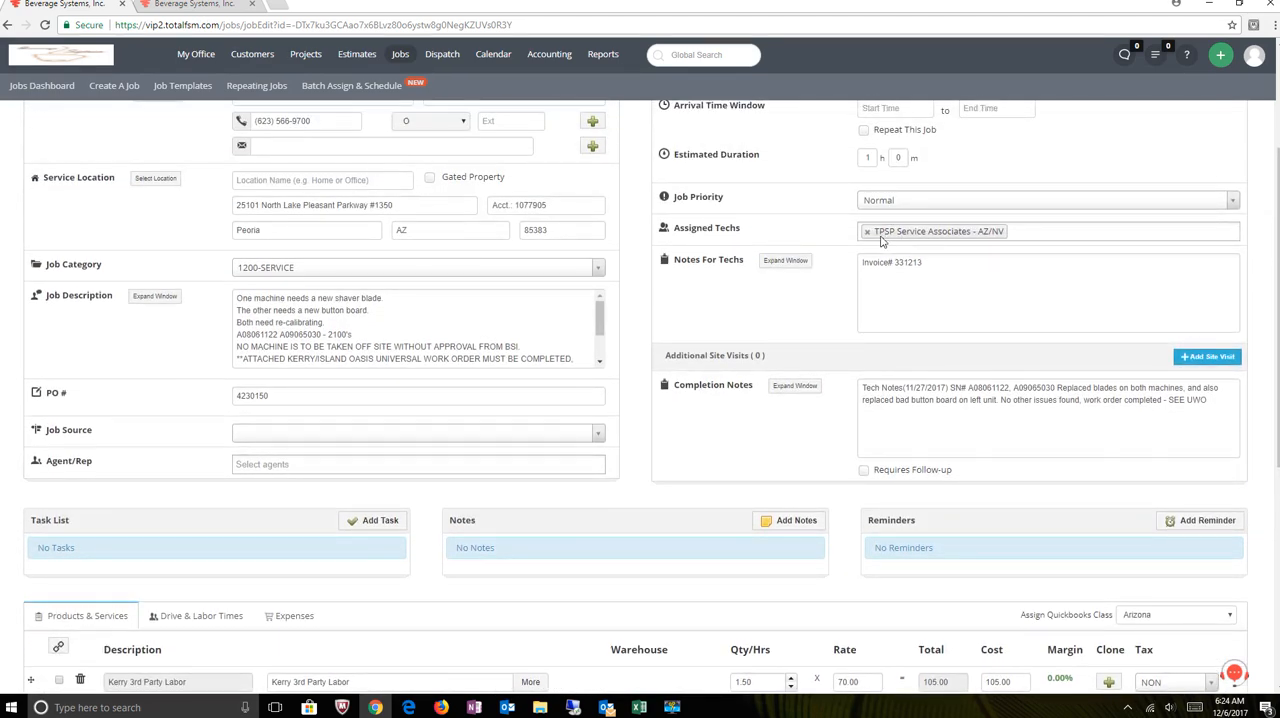
pyautogui.scroll(-1, 894, 351)
pyautogui.scroll(-5, 894, 351)
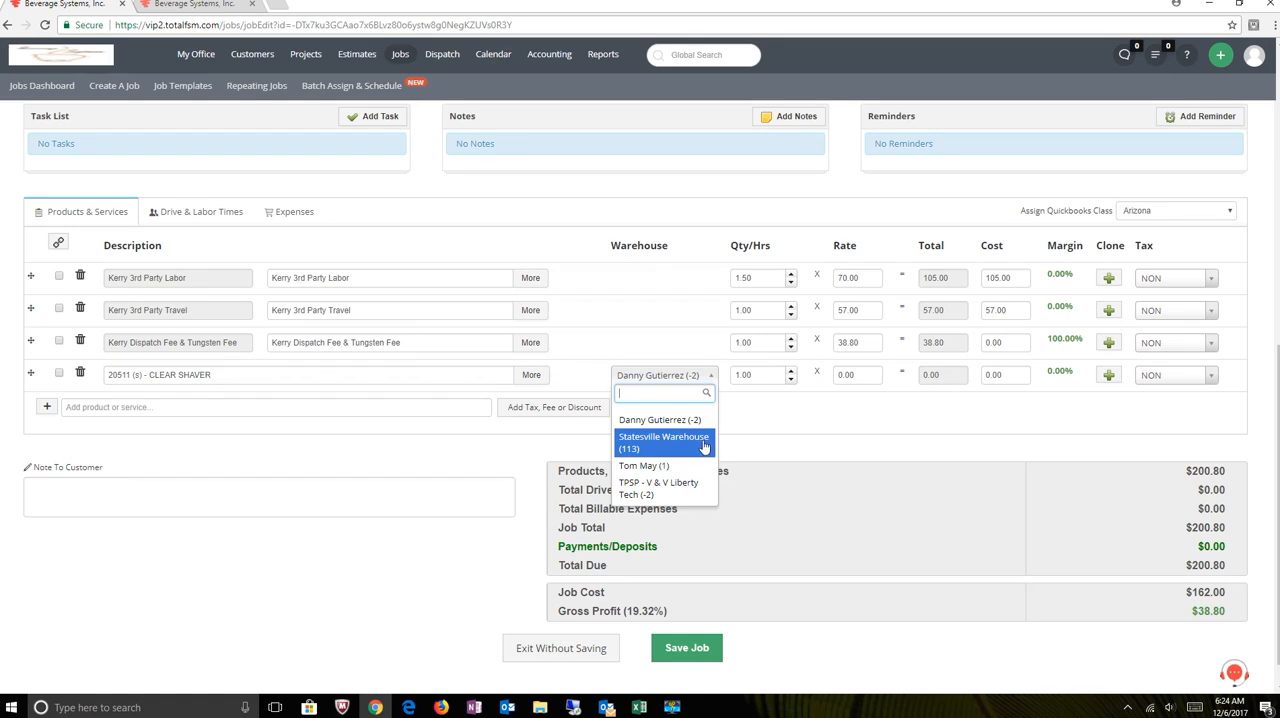
pyautogui.click(694, 446)
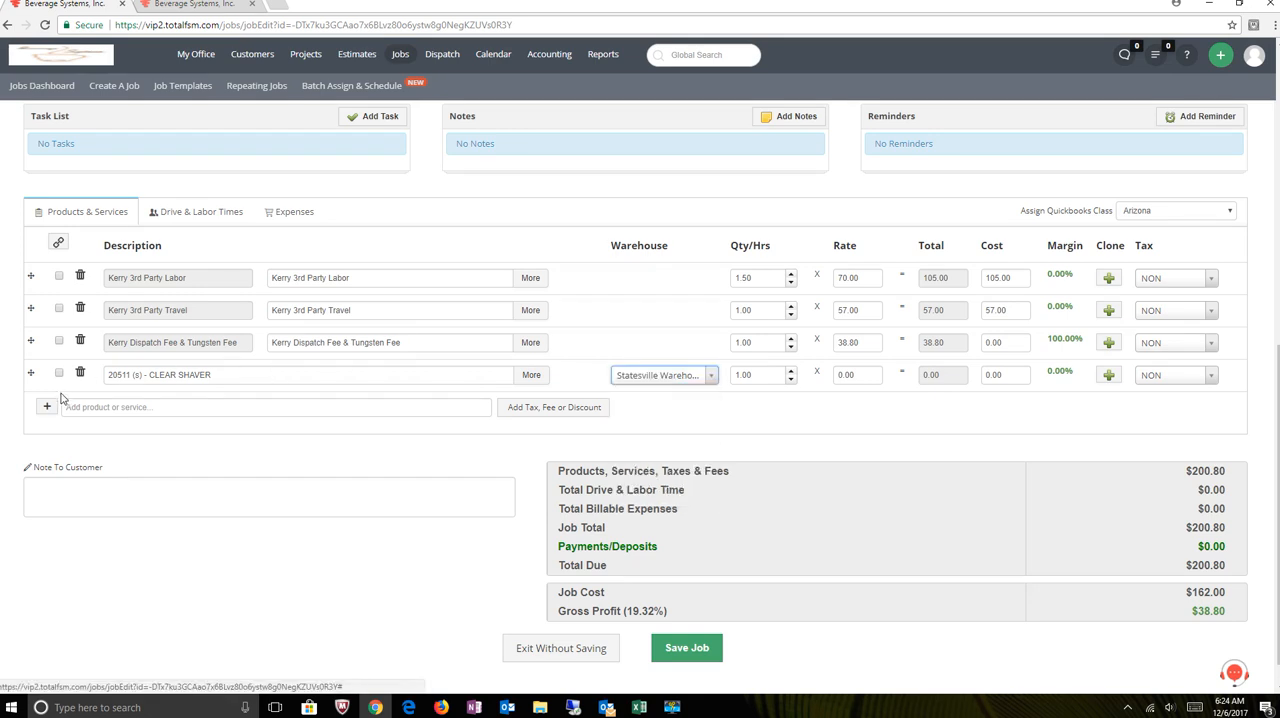
pyautogui.click(790, 370)
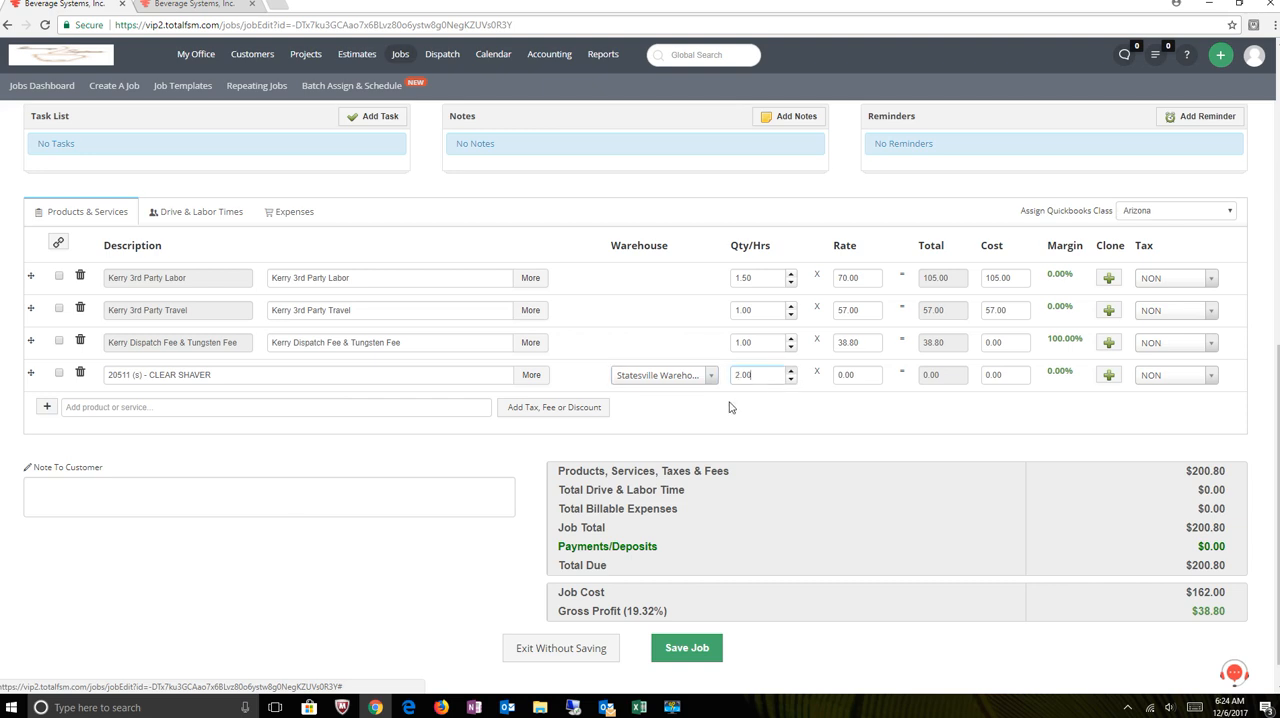
# - Add part 10411 - COMPLETE DRINK SWITCH to the job's products and services
pyautogui.click(82, 410)
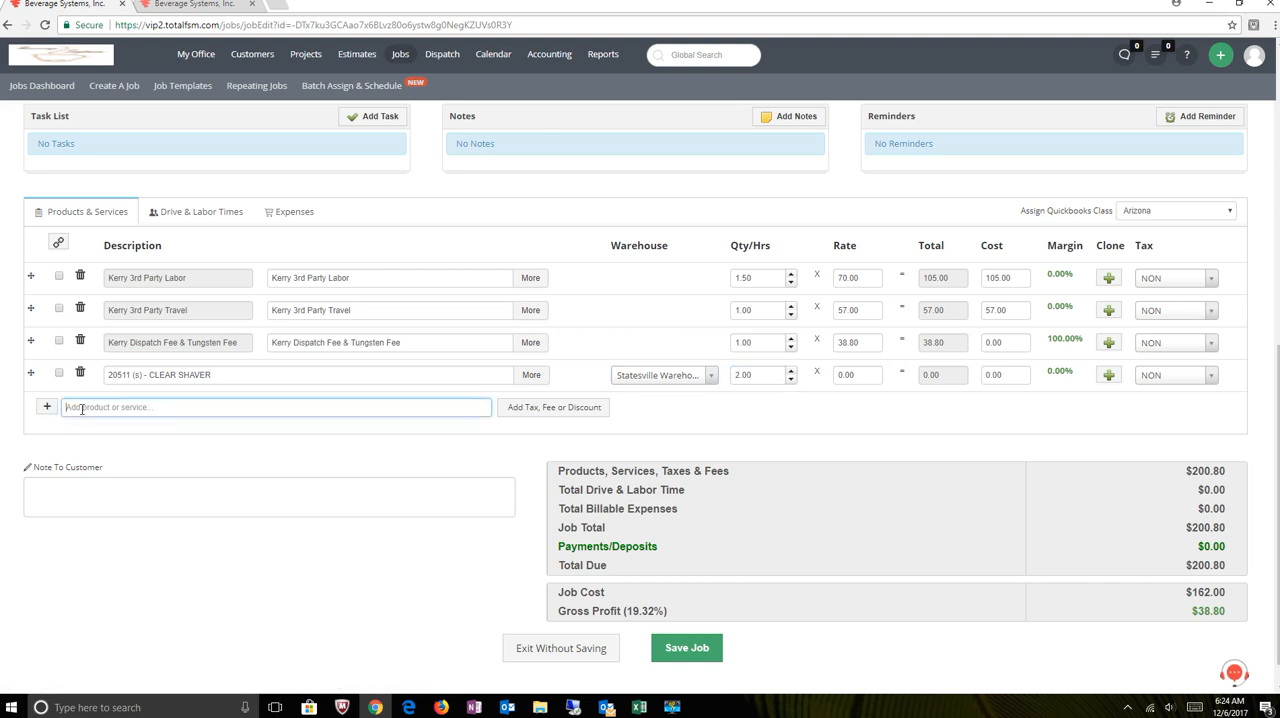
pyautogui.write('10411')
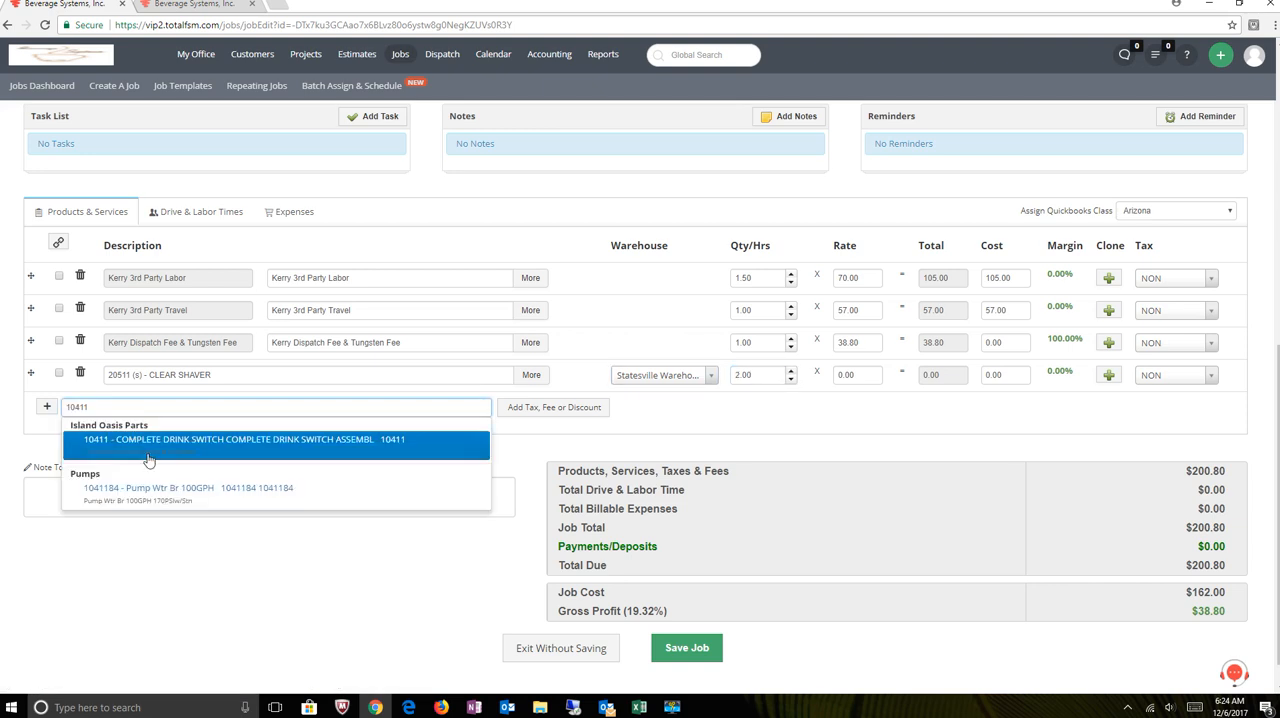
pyautogui.press('Return')
# - Filter the warehouses by "servi" and set the complete drink switch line's warehouse to TPSP - Service Associates
pyautogui.click(656, 408)
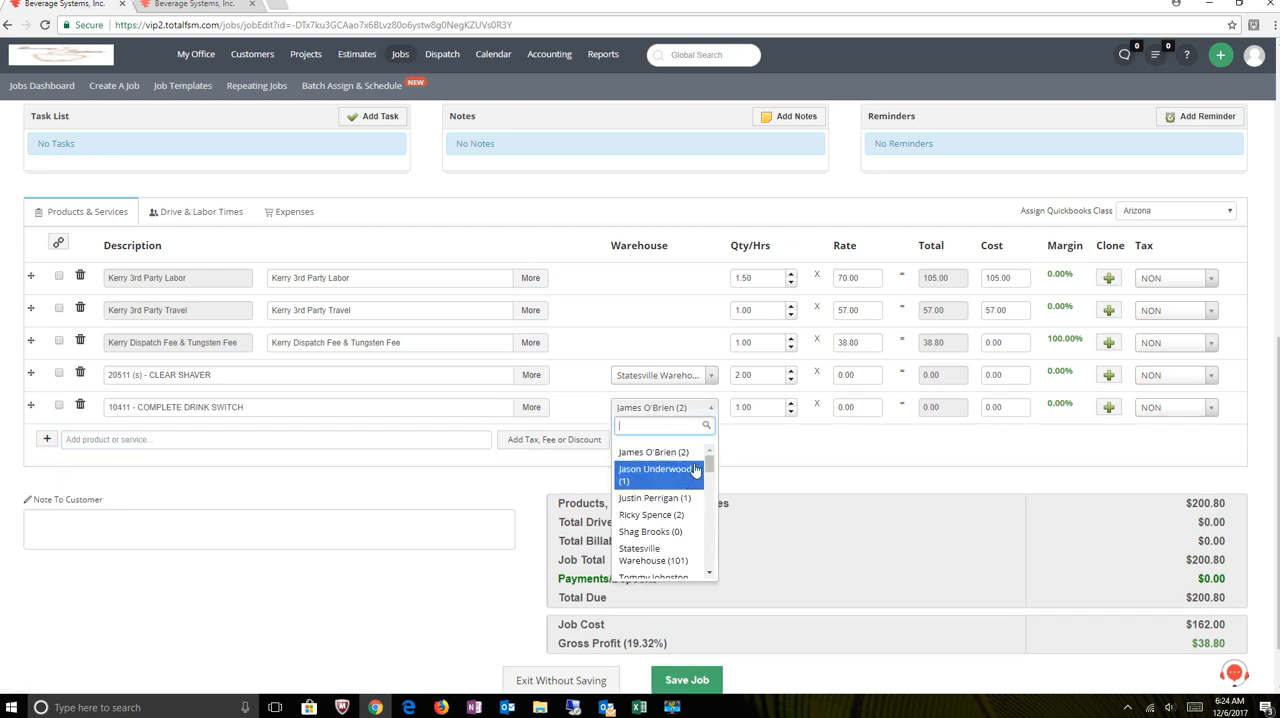
pyautogui.moveTo(709, 473)
pyautogui.mouseDown()
pyautogui.moveTo(706, 565)
pyautogui.moveTo(708, 462)
pyautogui.mouseUp()
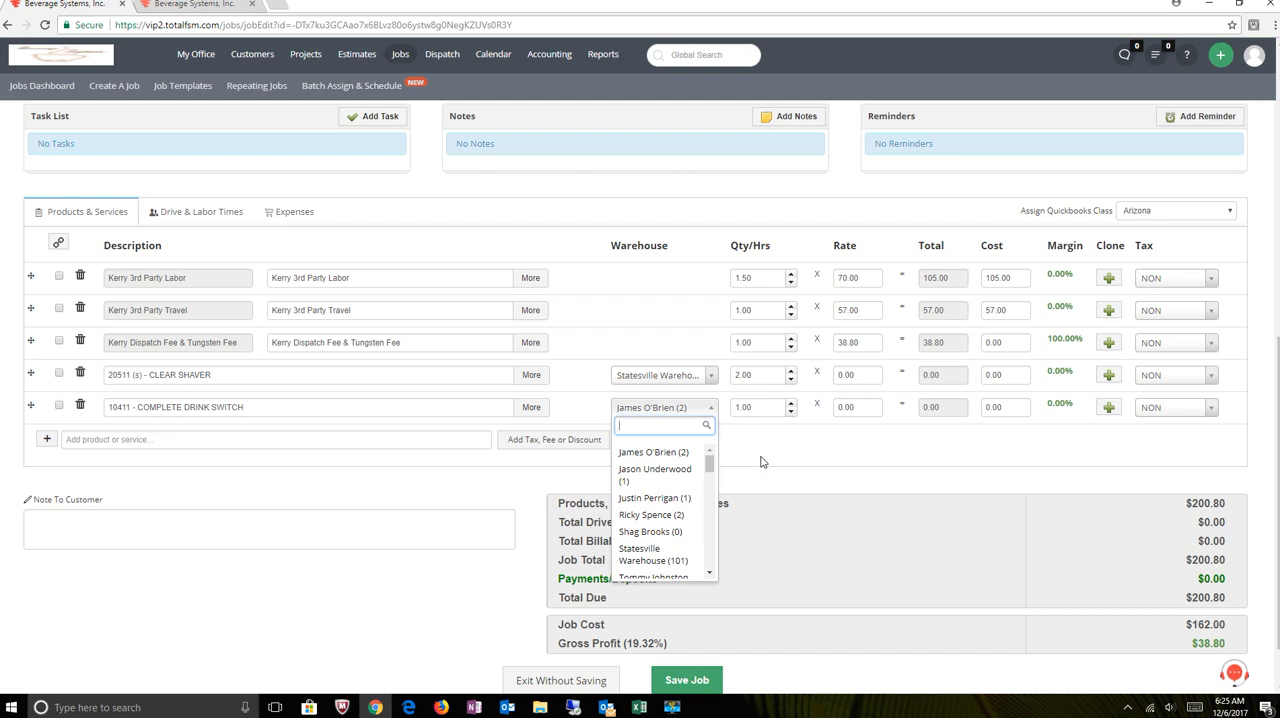
pyautogui.write('se')
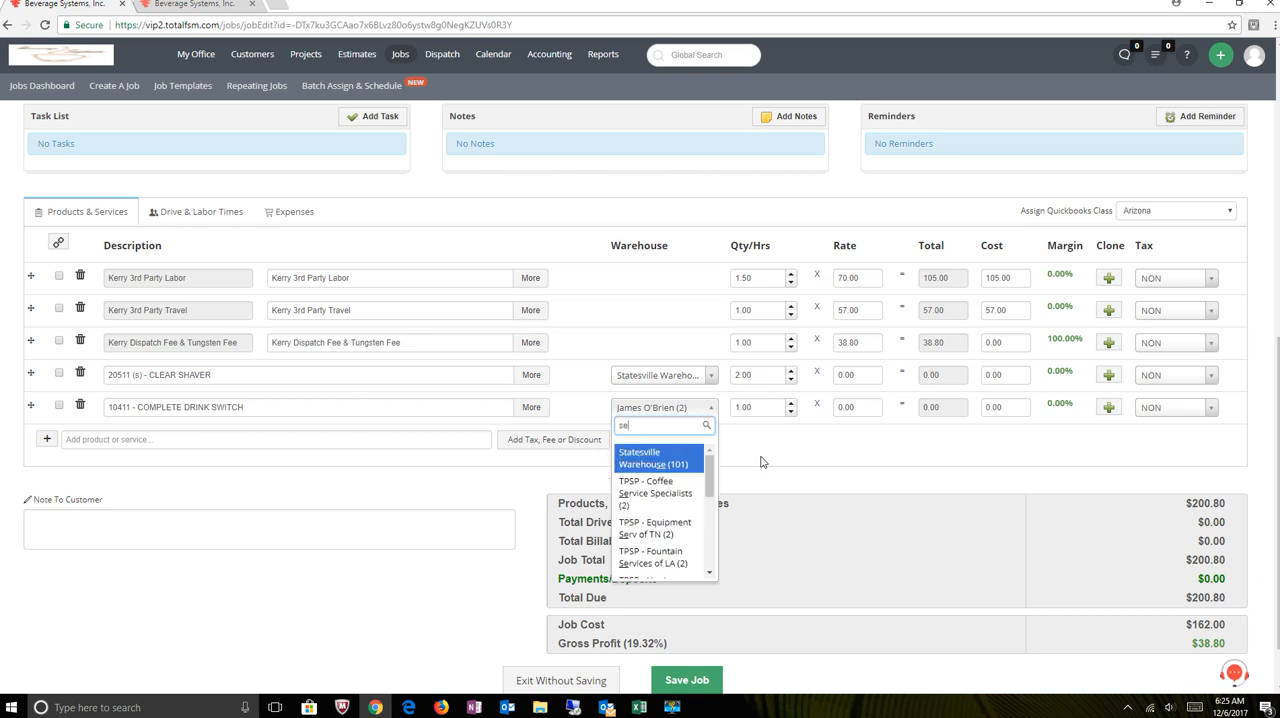
pyautogui.write('rvi')
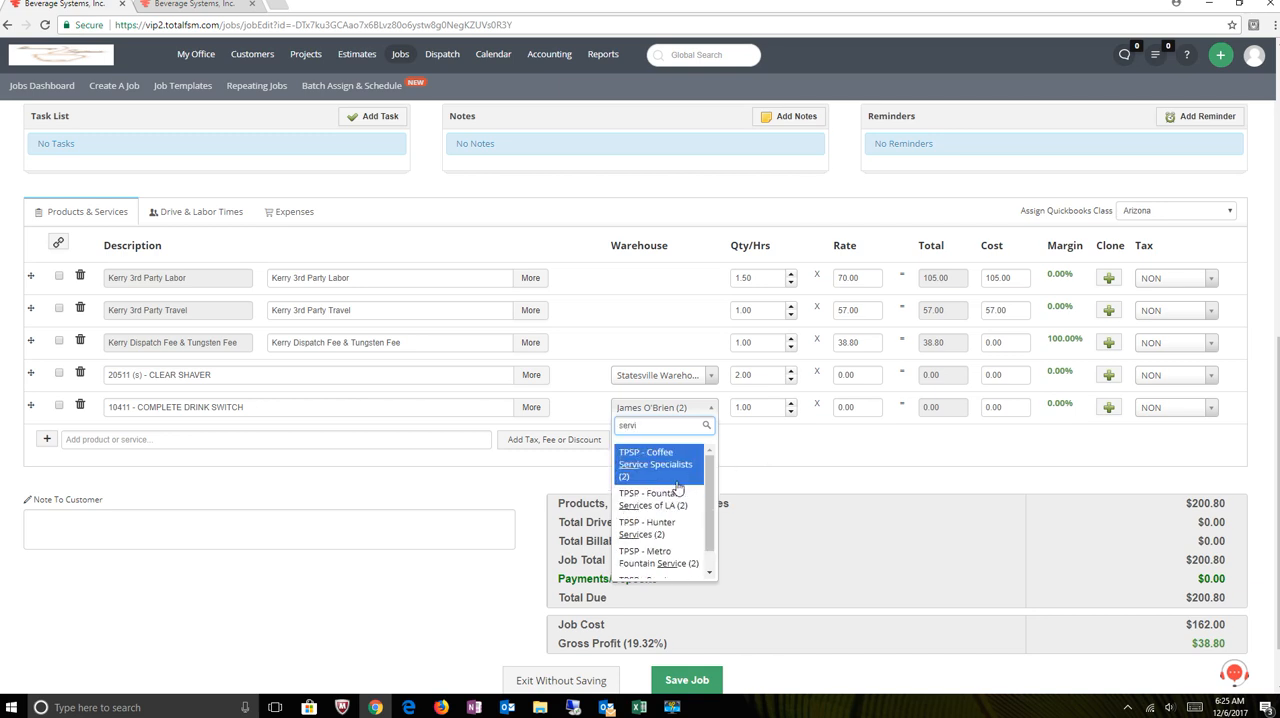
pyautogui.scroll(-1, 678, 486)
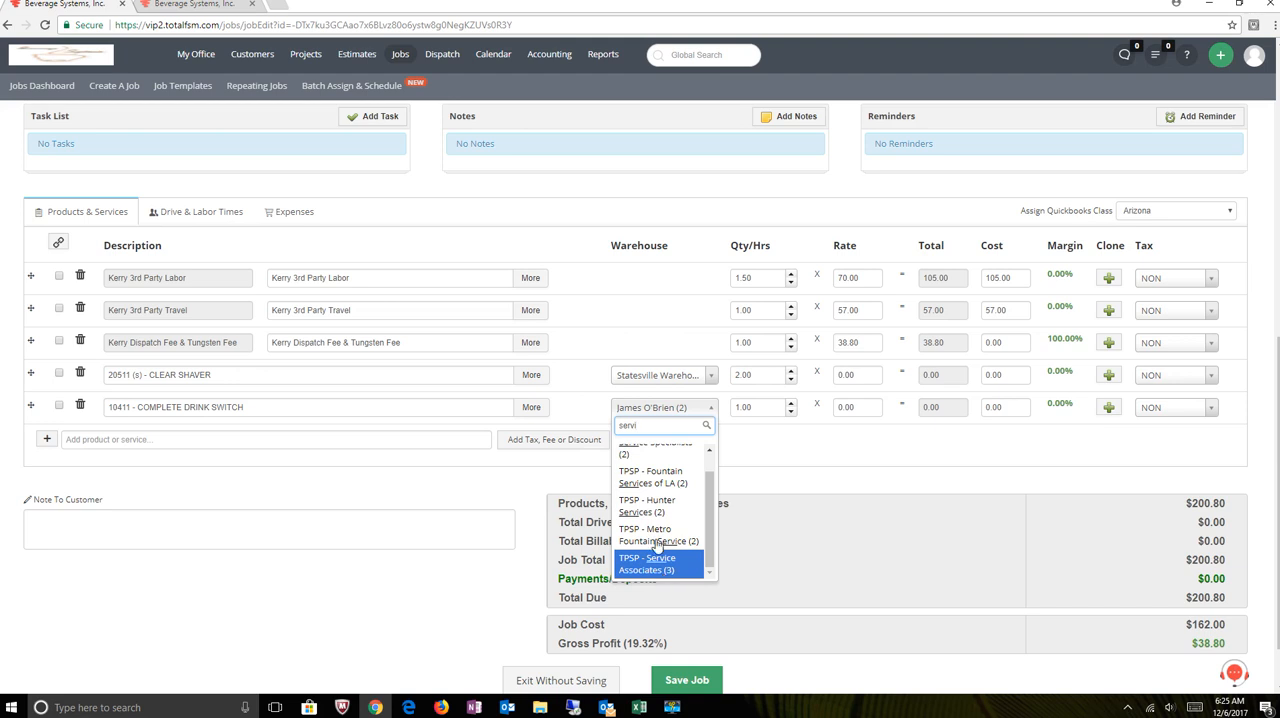
pyautogui.scroll(1, 648, 518)
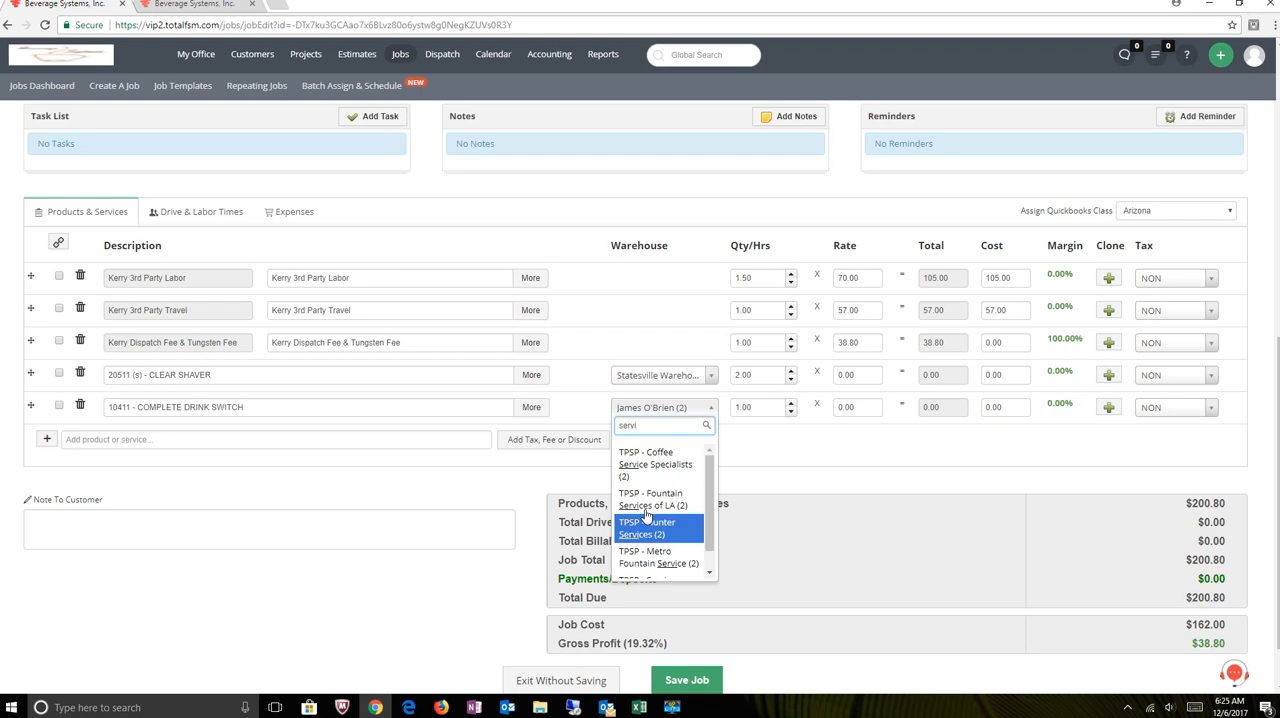
pyautogui.scroll(-1, 647, 515)
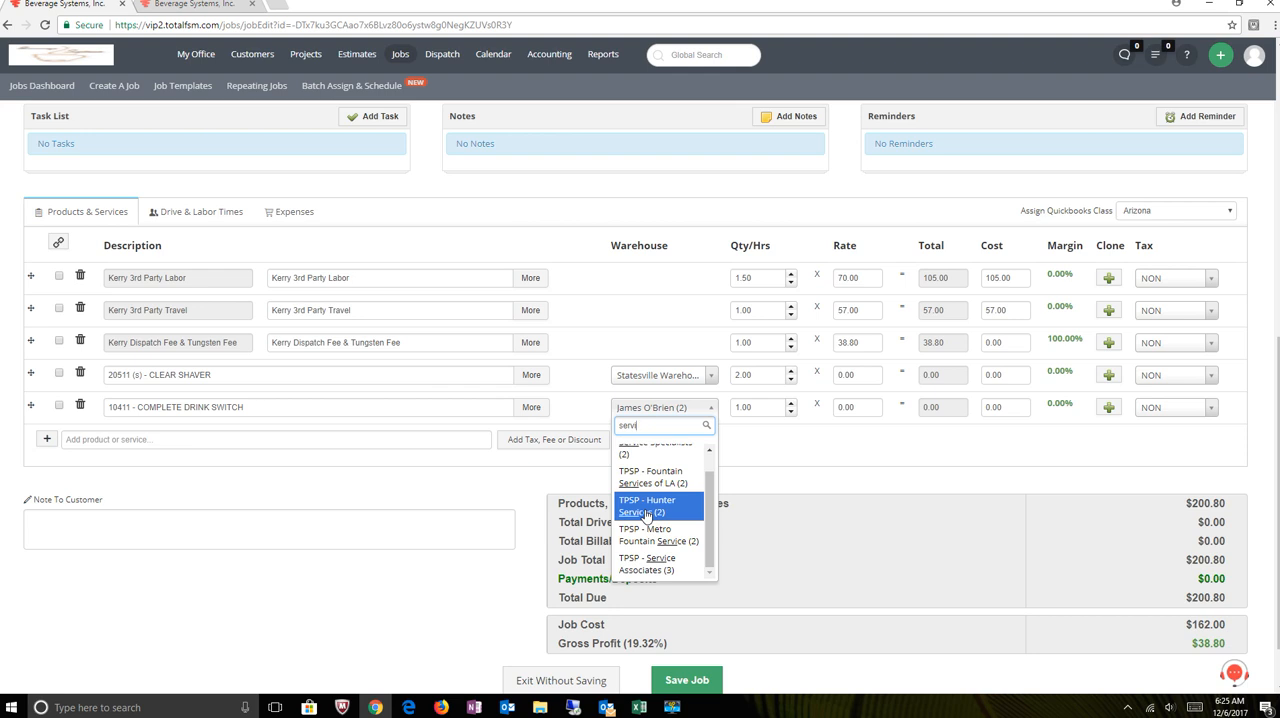
pyautogui.scroll(1, 647, 515)
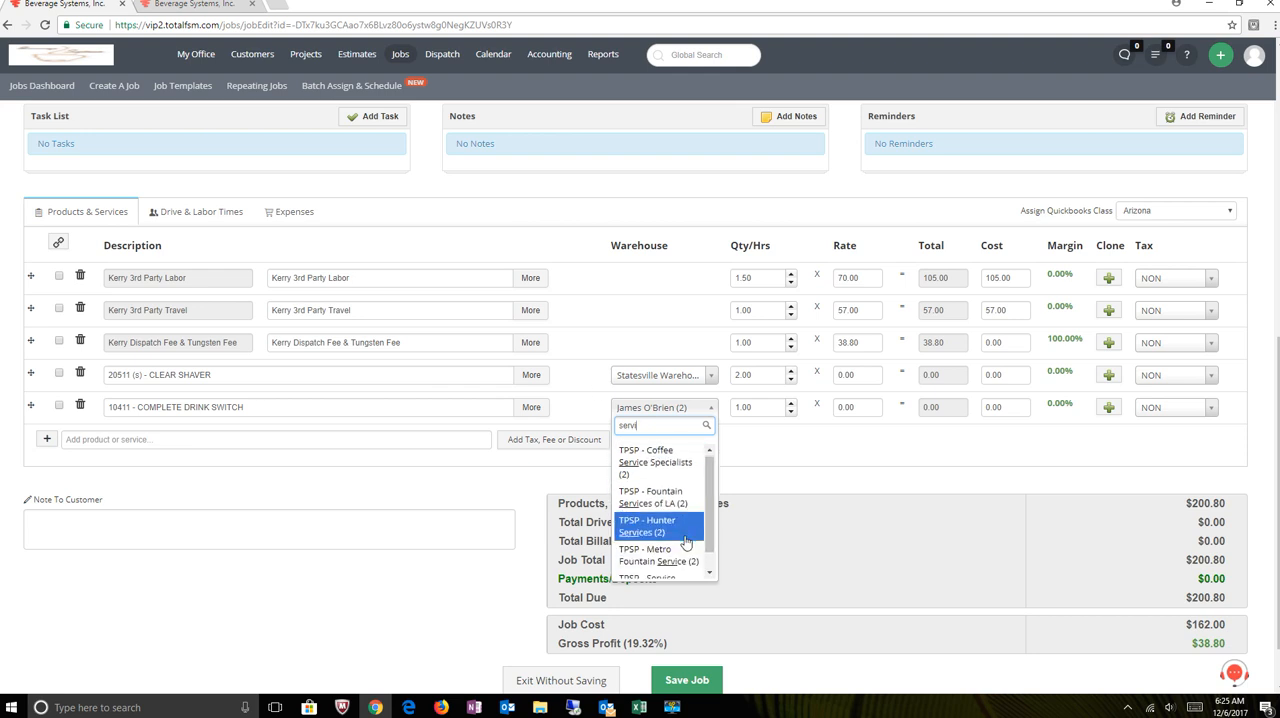
pyautogui.scroll(-1, 650, 525)
pyautogui.click(652, 567)
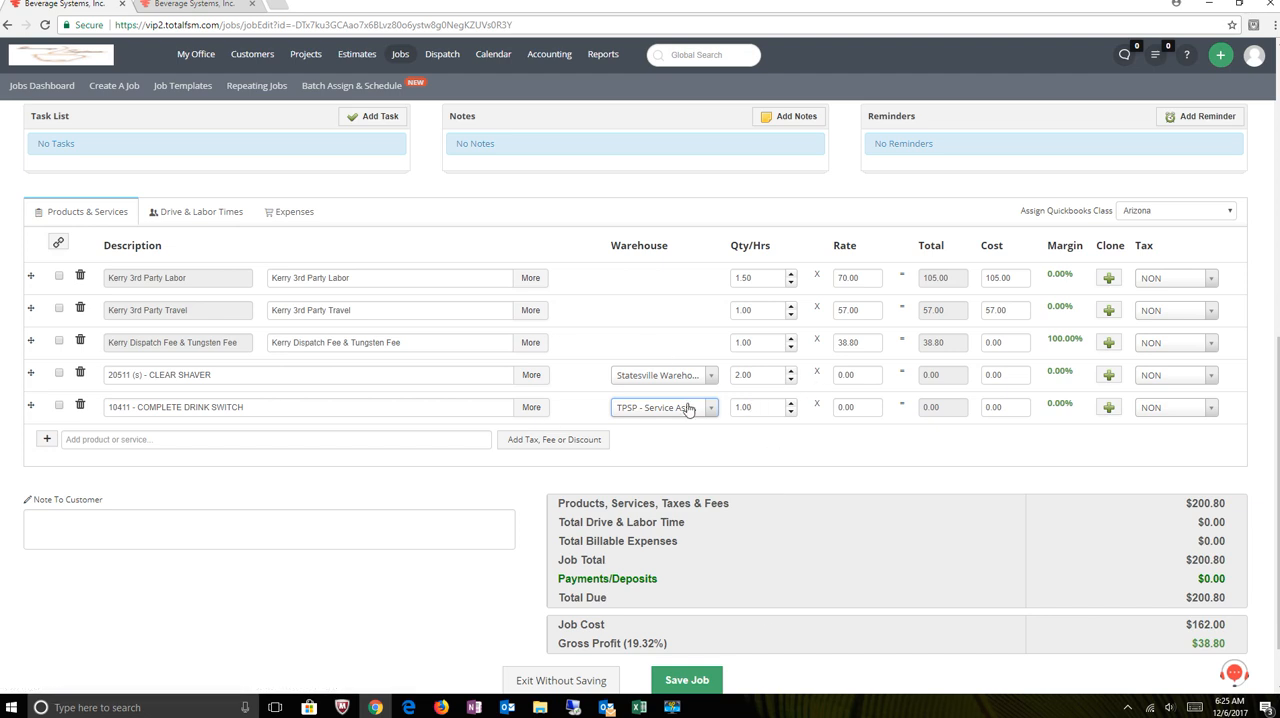
# - Save the job with the added part lines and review the saved job record
pyautogui.click(686, 680)
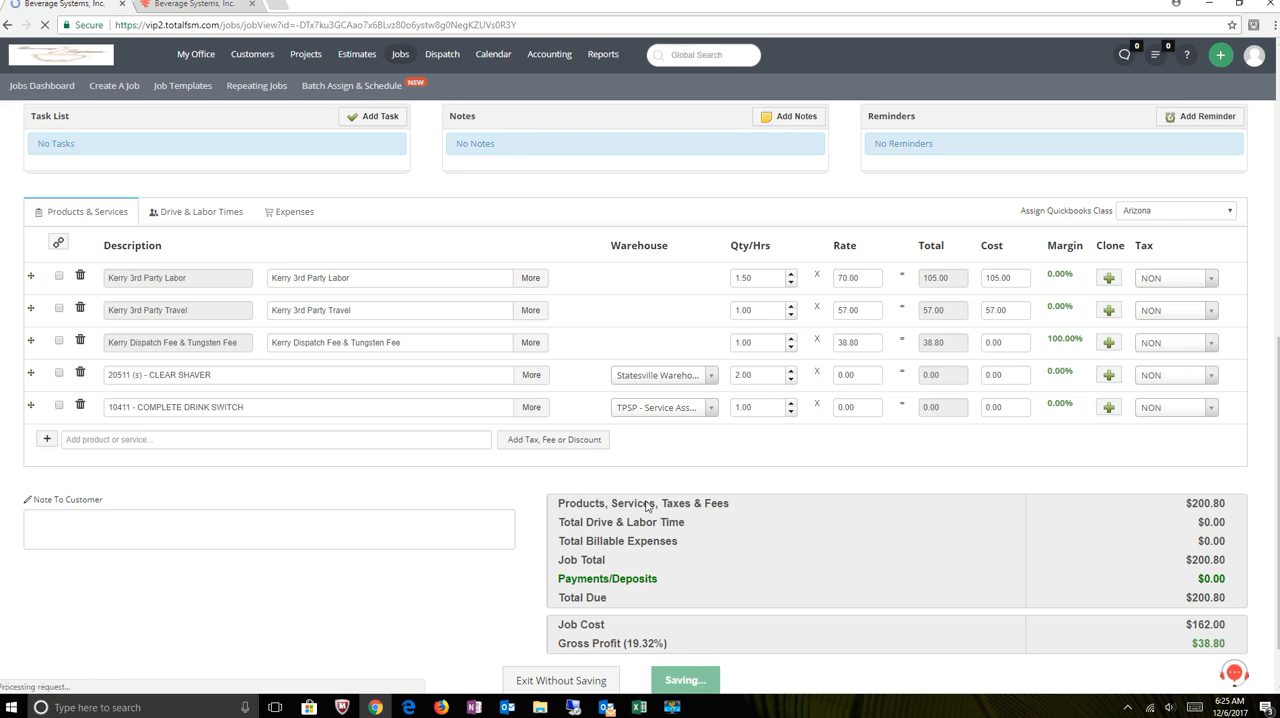
pyautogui.scroll(-5, 709, 466)
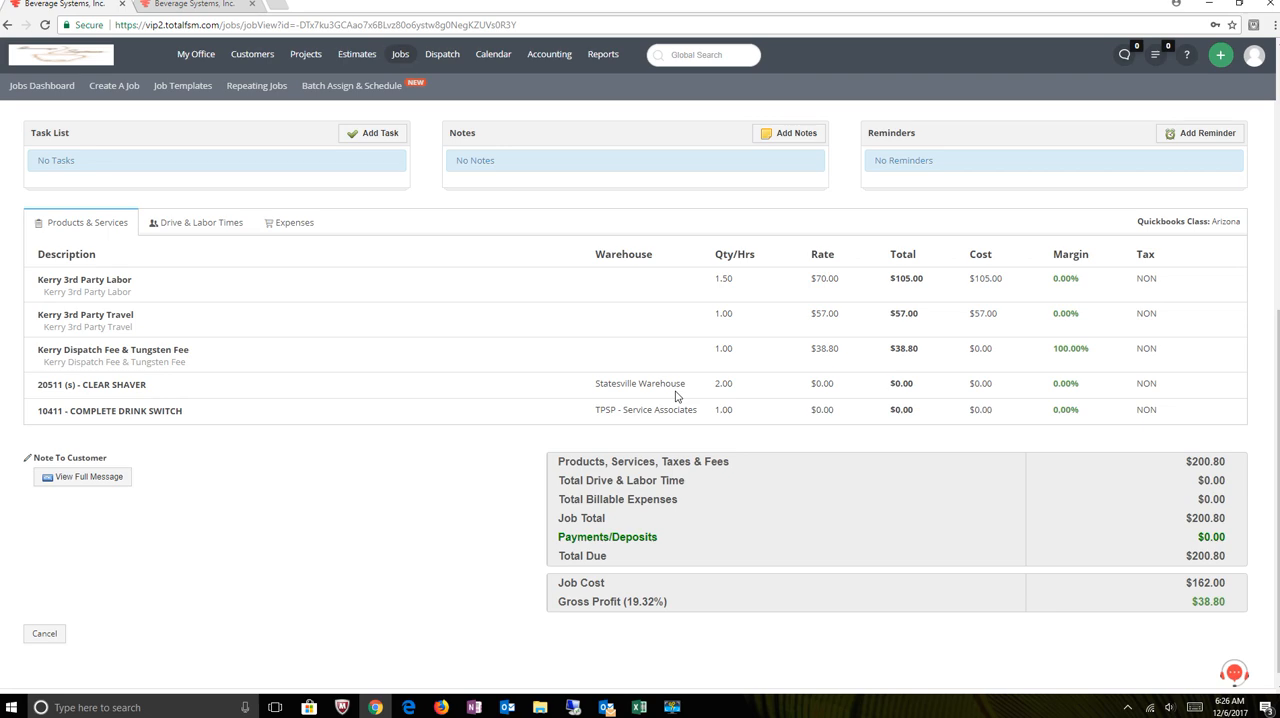
pyautogui.scroll(4, 475, 402)
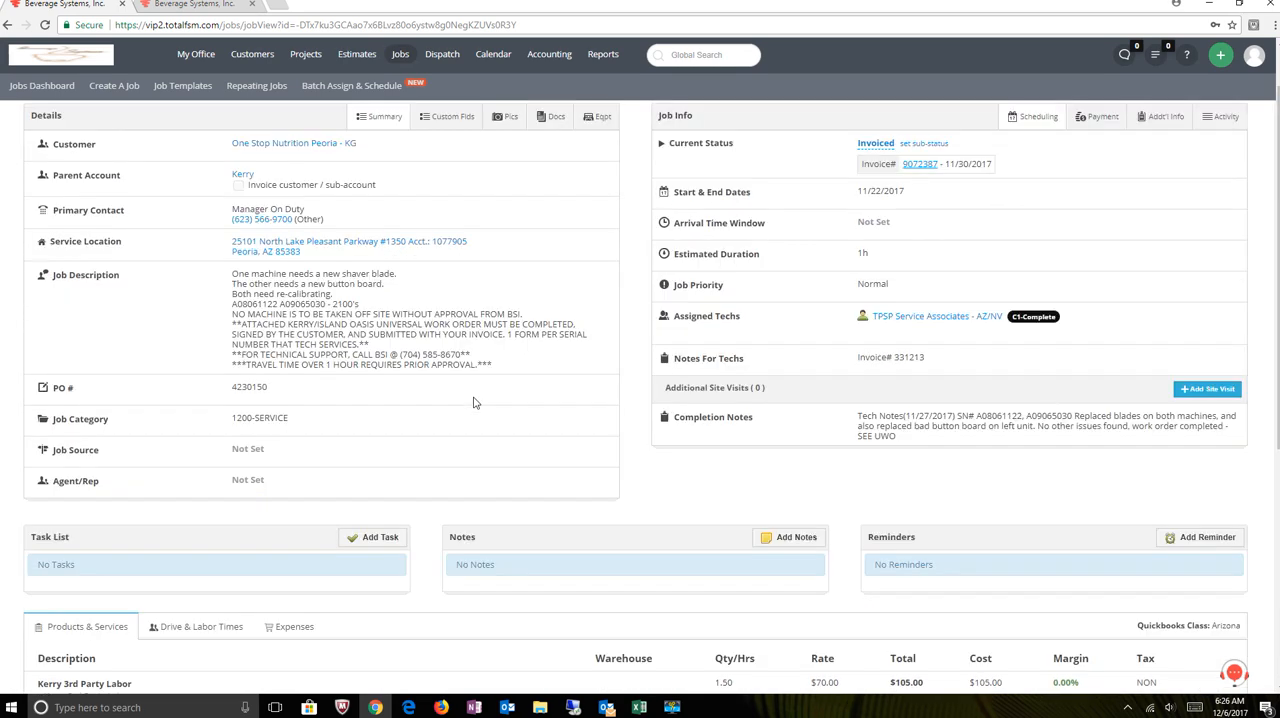
pyautogui.scroll(1, 475, 402)
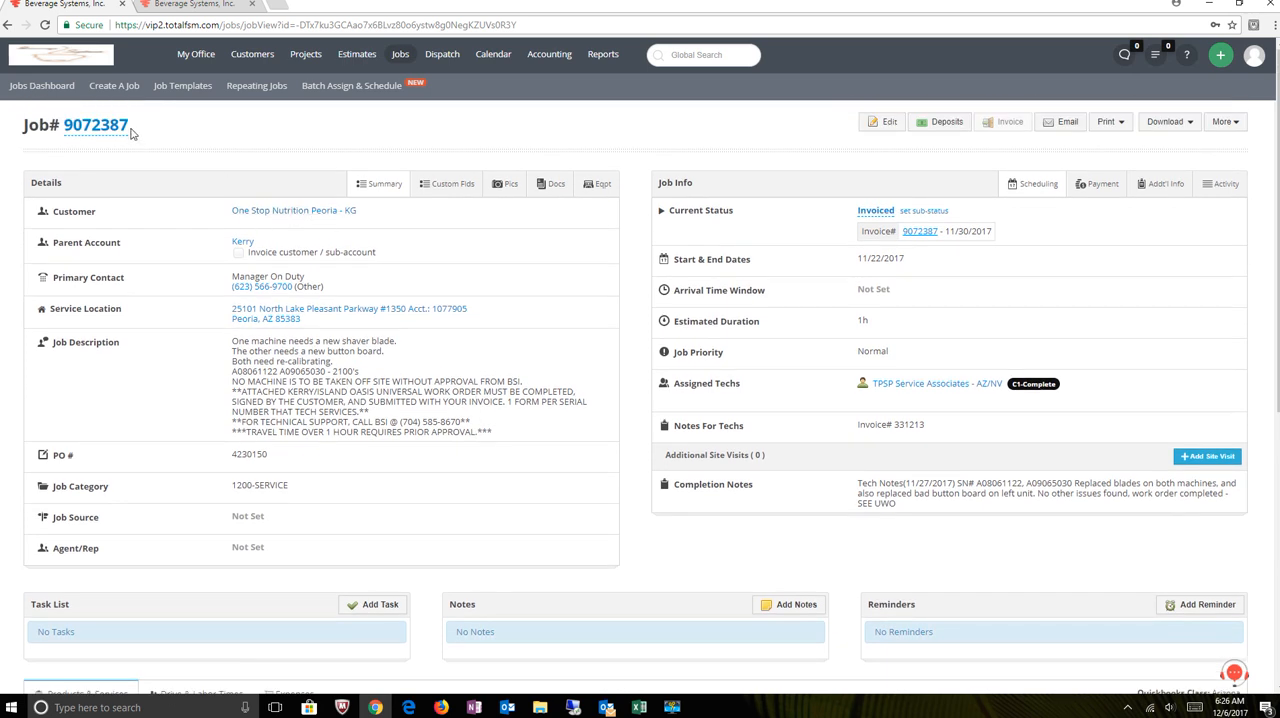
# - Copy the linked job number from the heading of the job page
pyautogui.moveTo(131, 133); pyautogui.dragTo(57, 133)
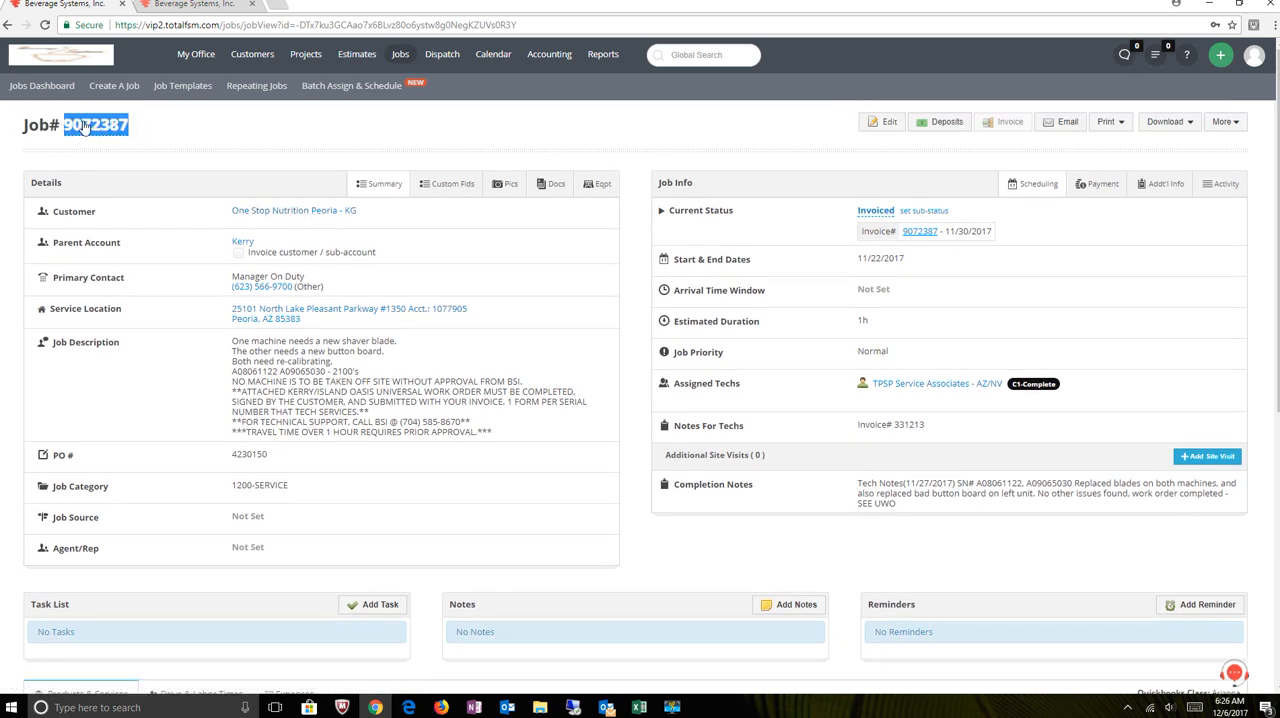
pyautogui.rightClick(95, 135)
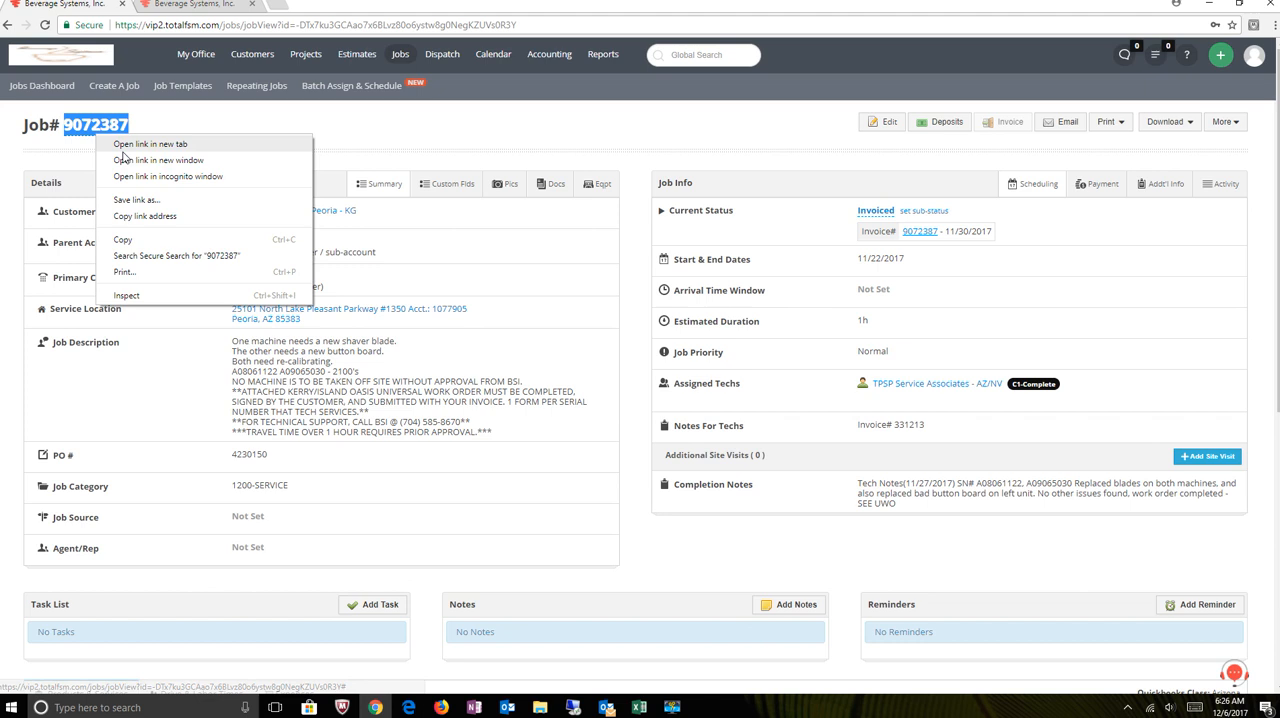
pyautogui.click(119, 241)
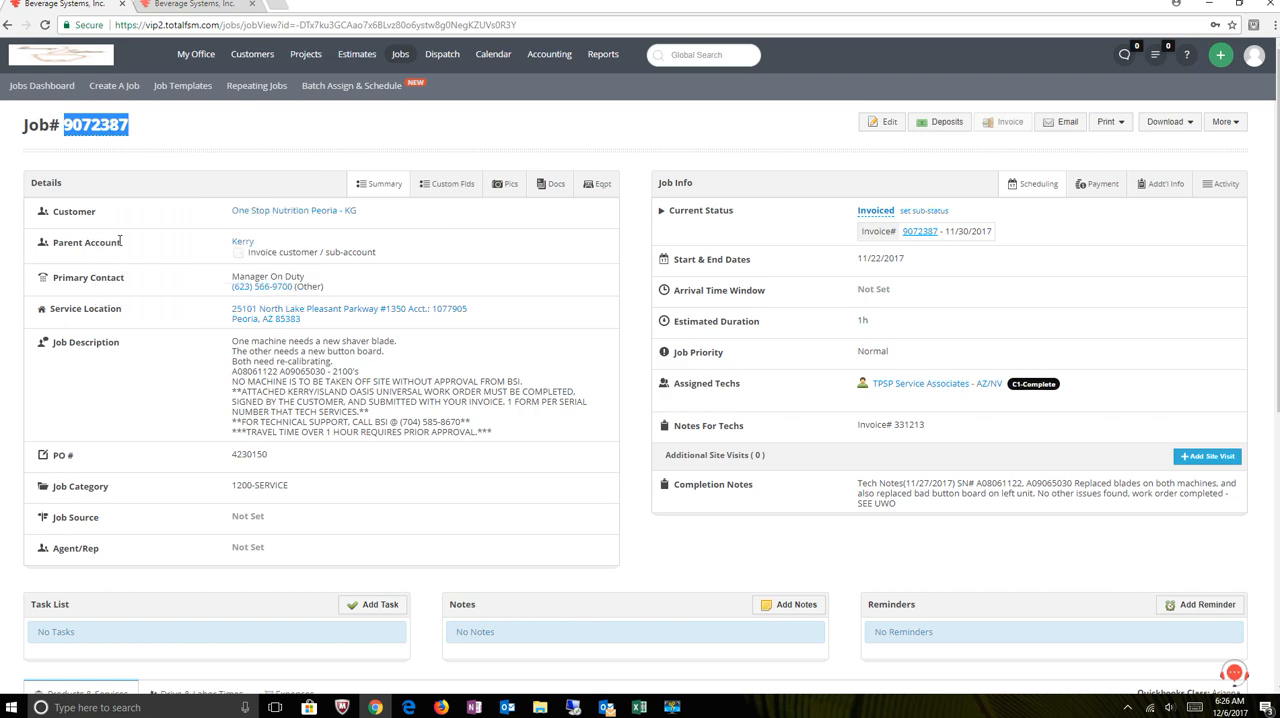
# - Switch to Outlook and create a new email to the internal recipient with the subject "Look at parts"
pyautogui.click(607, 707)
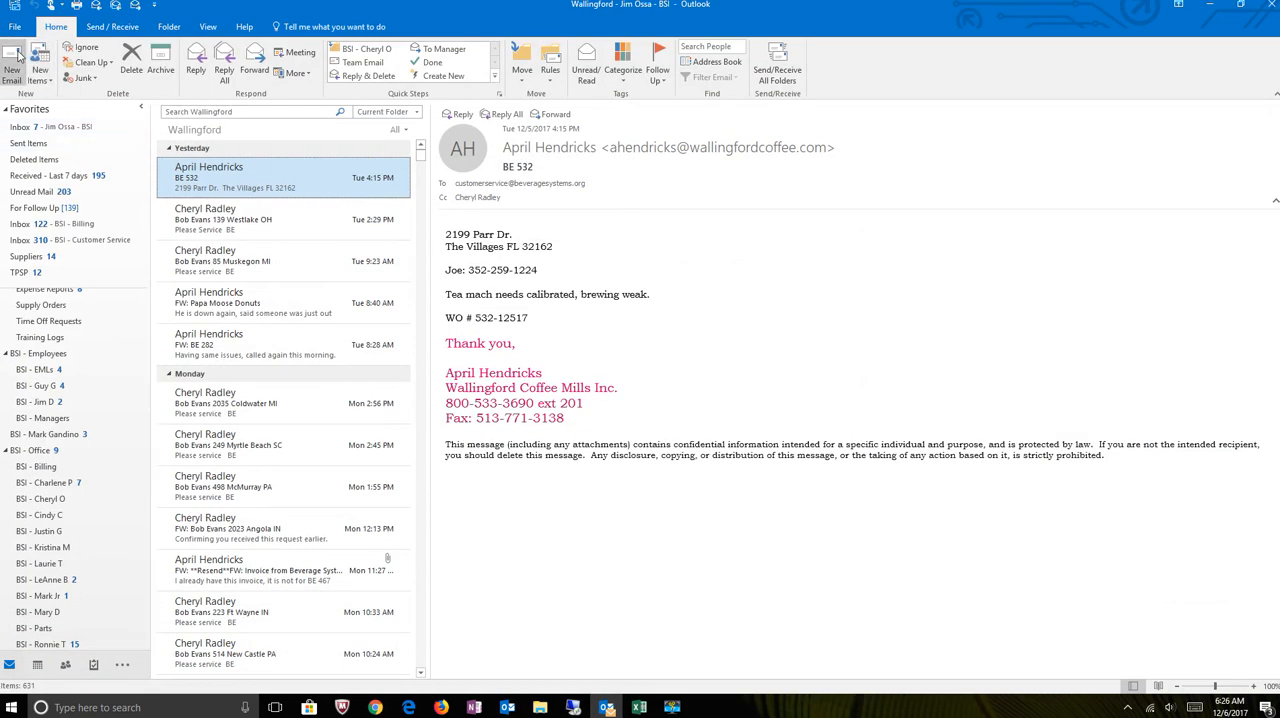
pyautogui.click(14, 64)
pyautogui.write('jimo')
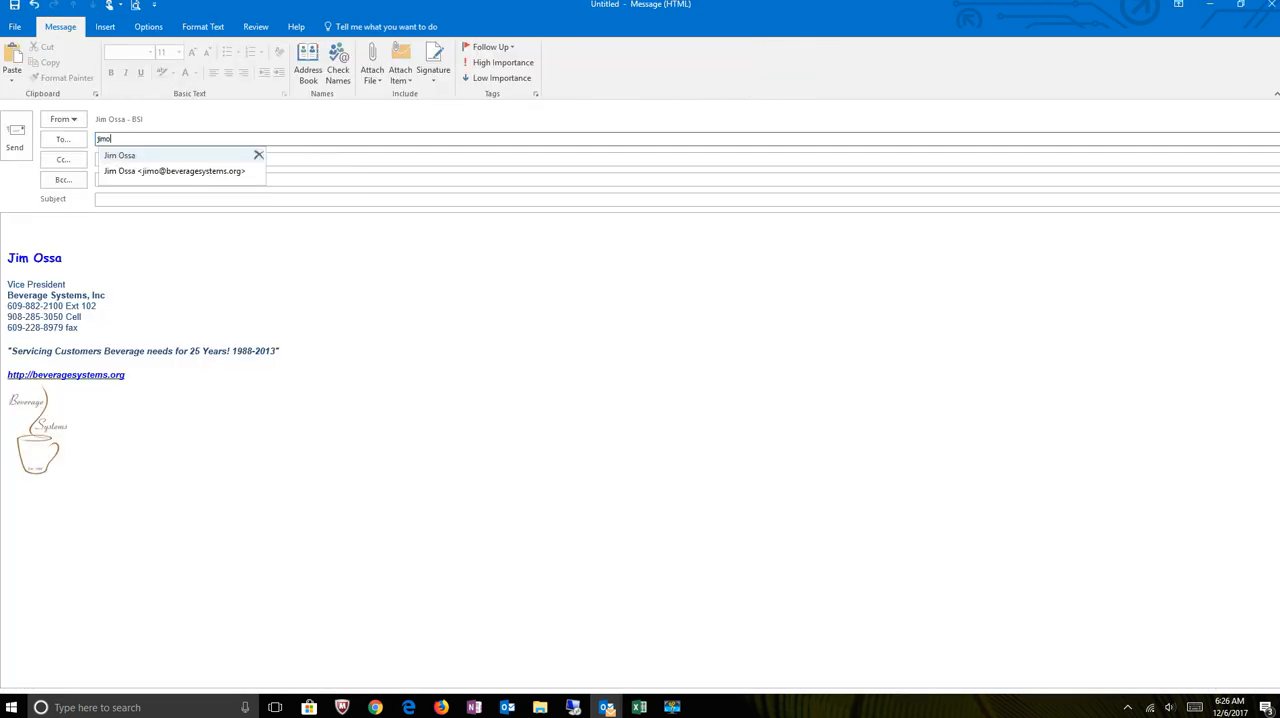
pyautogui.press('Return')
pyautogui.press('Tab')
pyautogui.press('Tab')
pyautogui.press('Tab')
pyautogui.write('Loo')
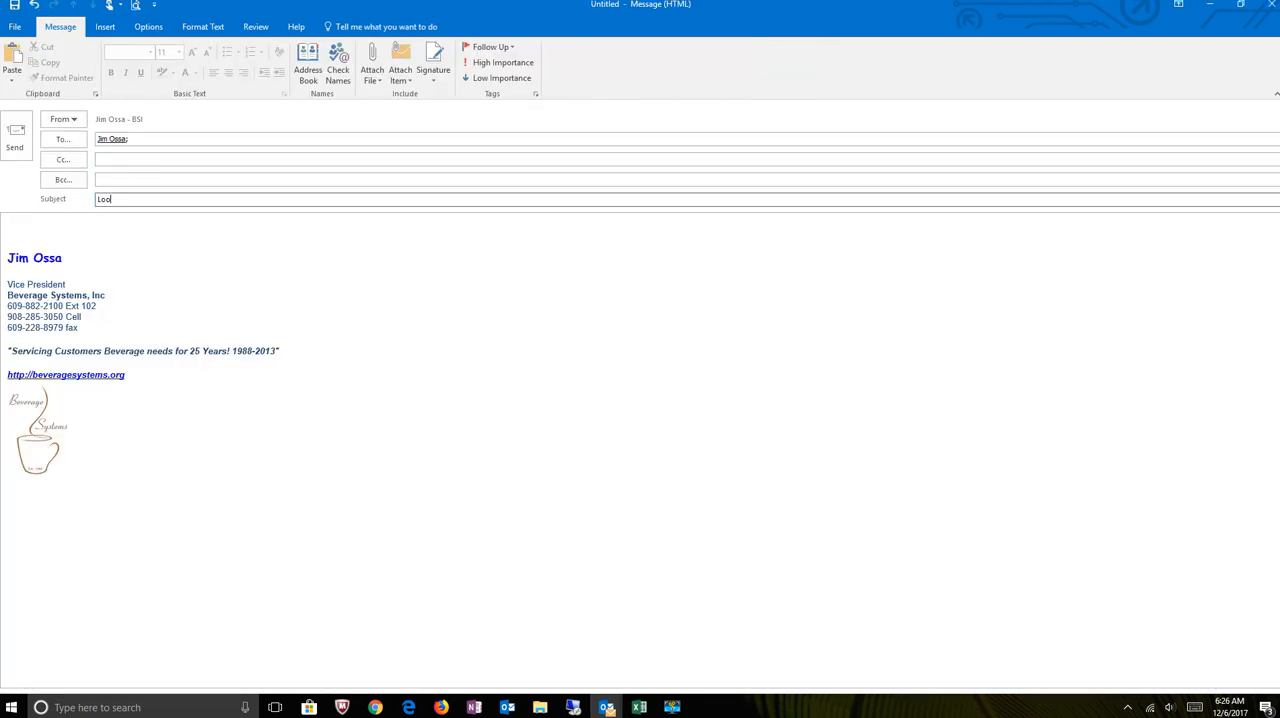
pyautogui.write('k at parts')
pyautogui.press('Tab')
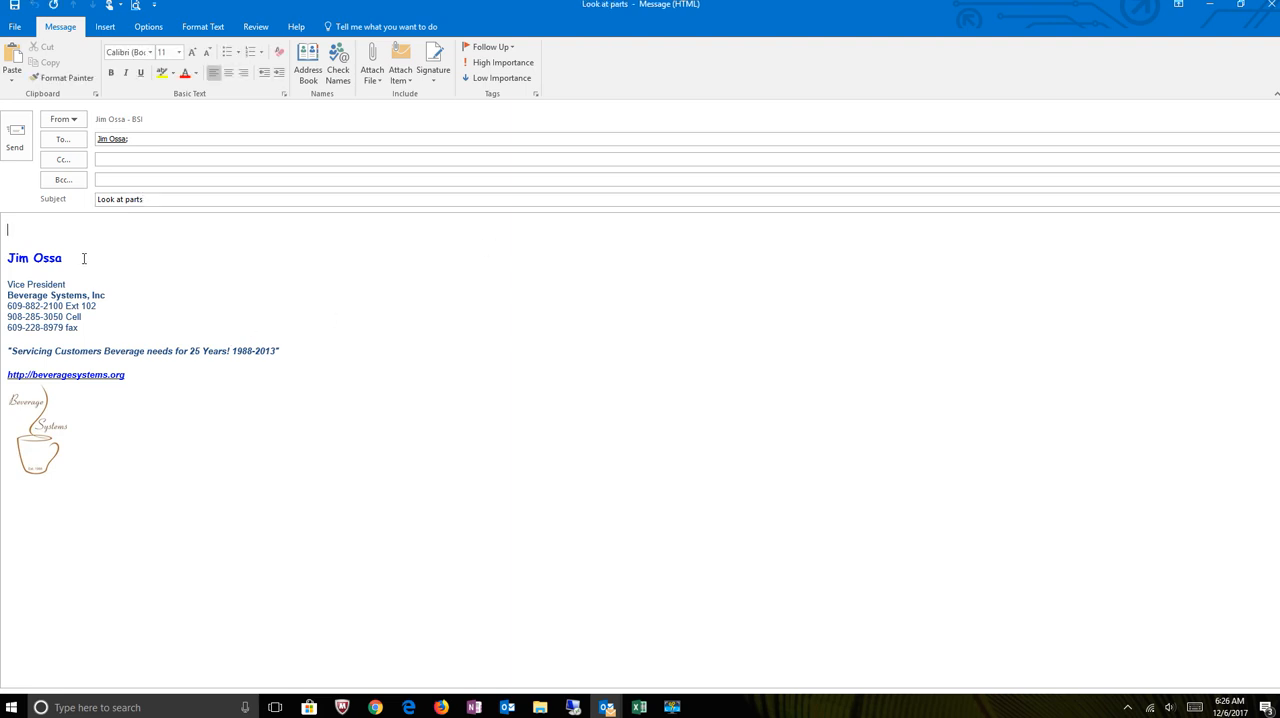
# - Paste the copied job number link into the message body above the signature, keeping its source formatting
pyautogui.rightClick(21, 228)
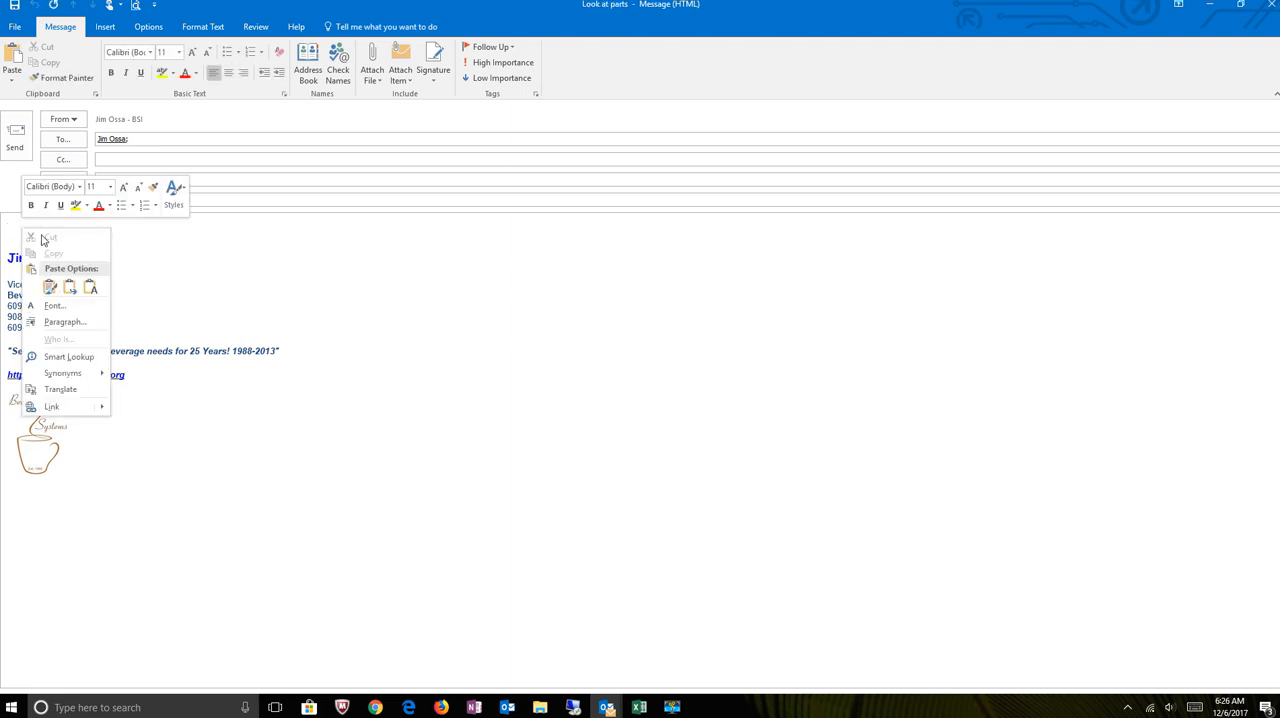
pyautogui.click(53, 287)
pyautogui.press('Return')
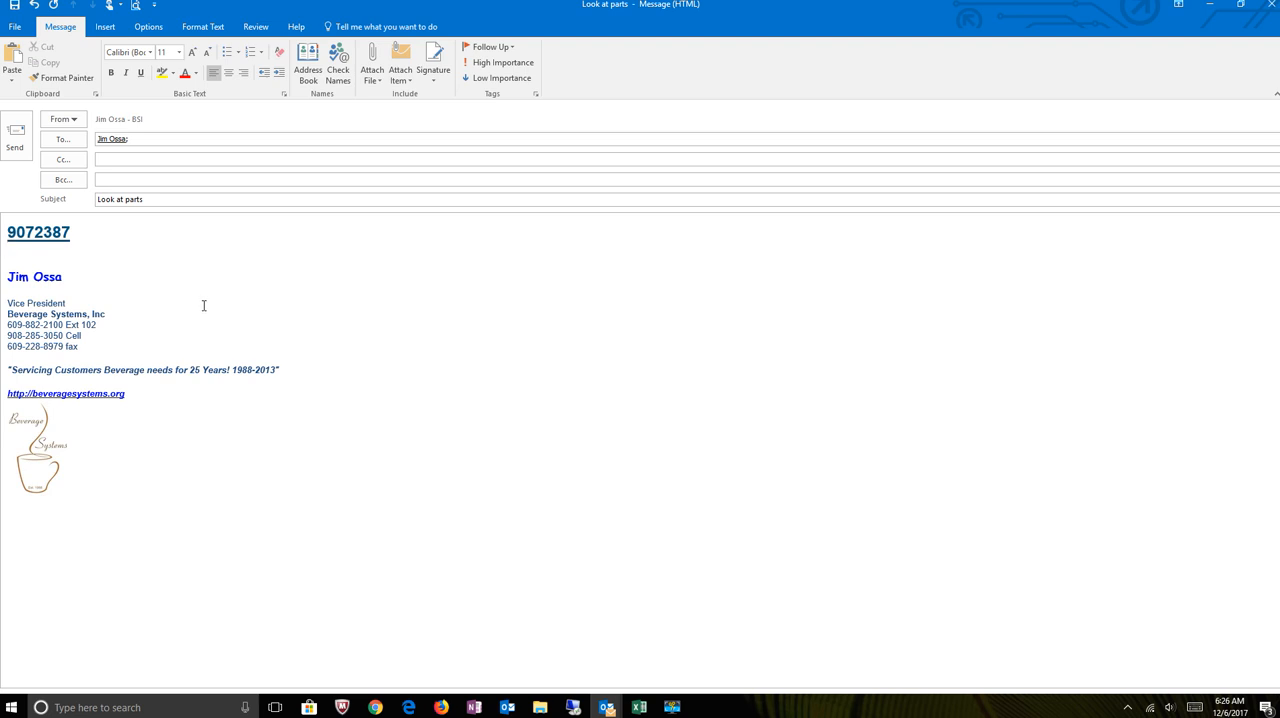
# - Test the job link in the message, close the browser tab it opens, and return to the original job page
pyautogui.click(114, 235)
pyautogui.keyDown('ctrl'); pyautogui.click(44, 238); pyautogui.keyUp('ctrl')
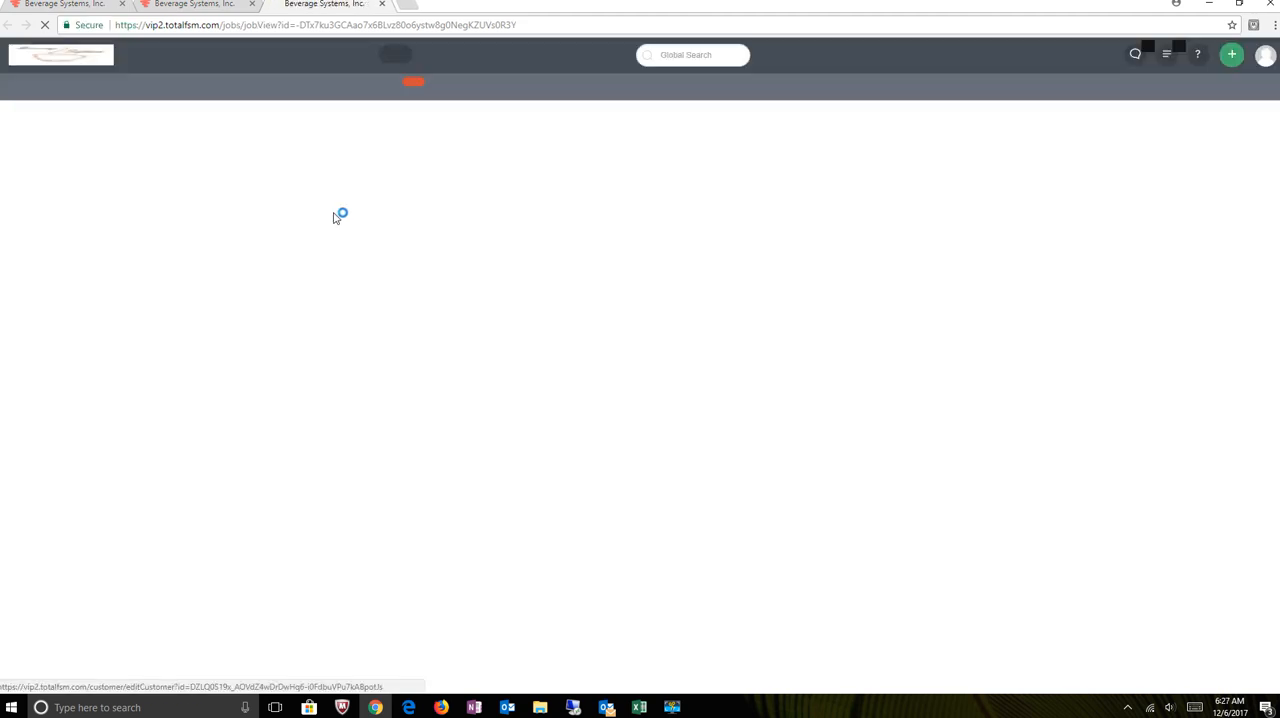
pyautogui.click(381, 5)
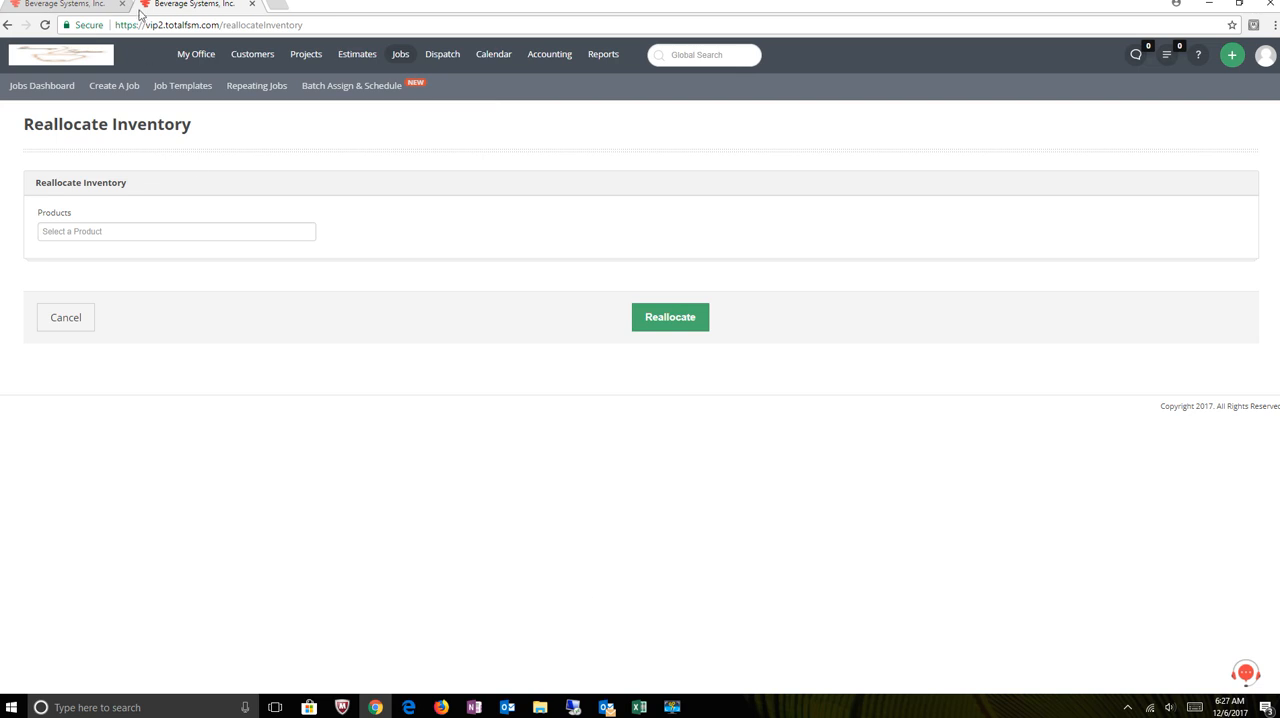
pyautogui.click(86, 8)
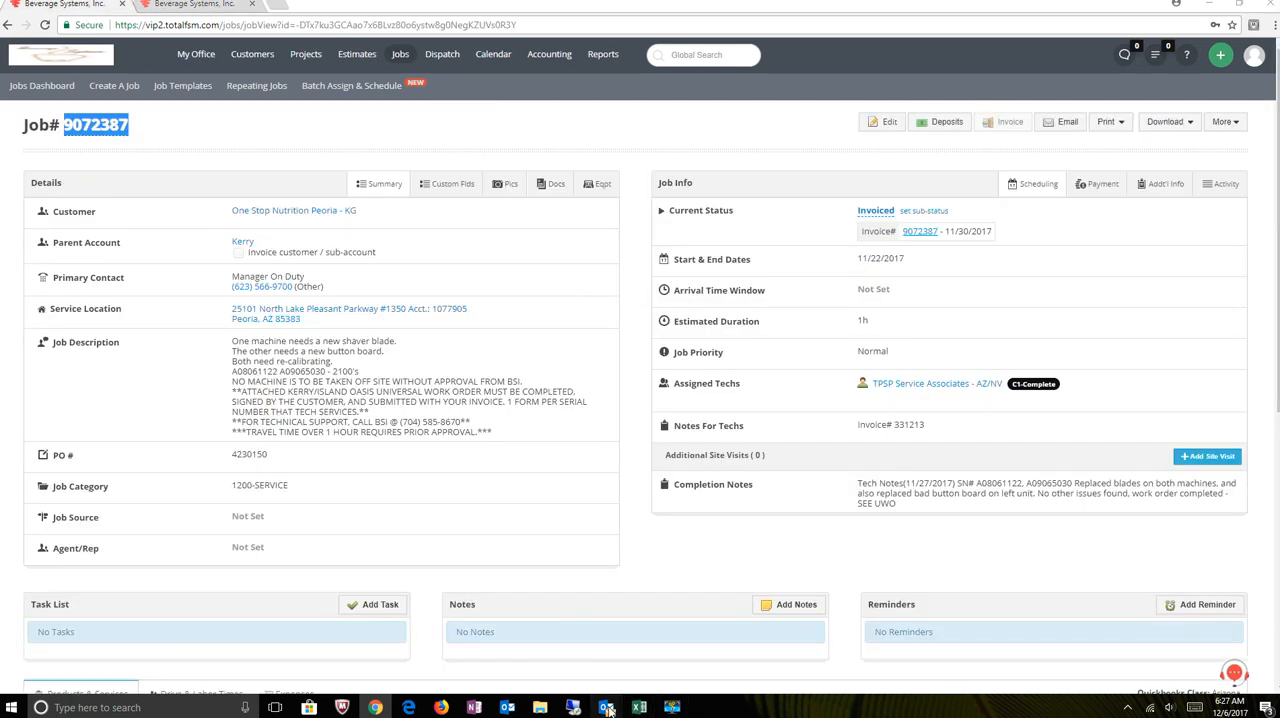
# - Return to the "Look at parts" email in Outlook and add "– need for billing" after the job number link
pyautogui.click(606, 707)
pyautogui.click(672, 650)
pyautogui.click(90, 231)
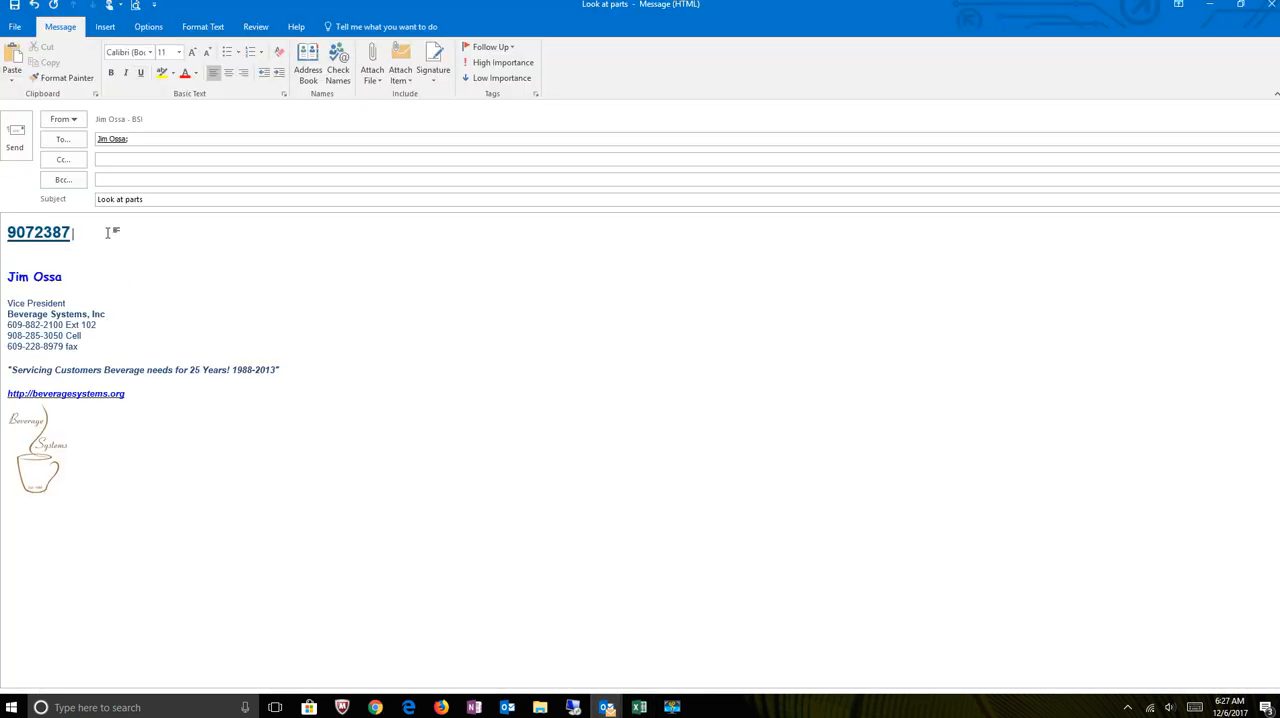
pyautogui.write('-')
pyautogui.write('need')
pyautogui.write('r billing')
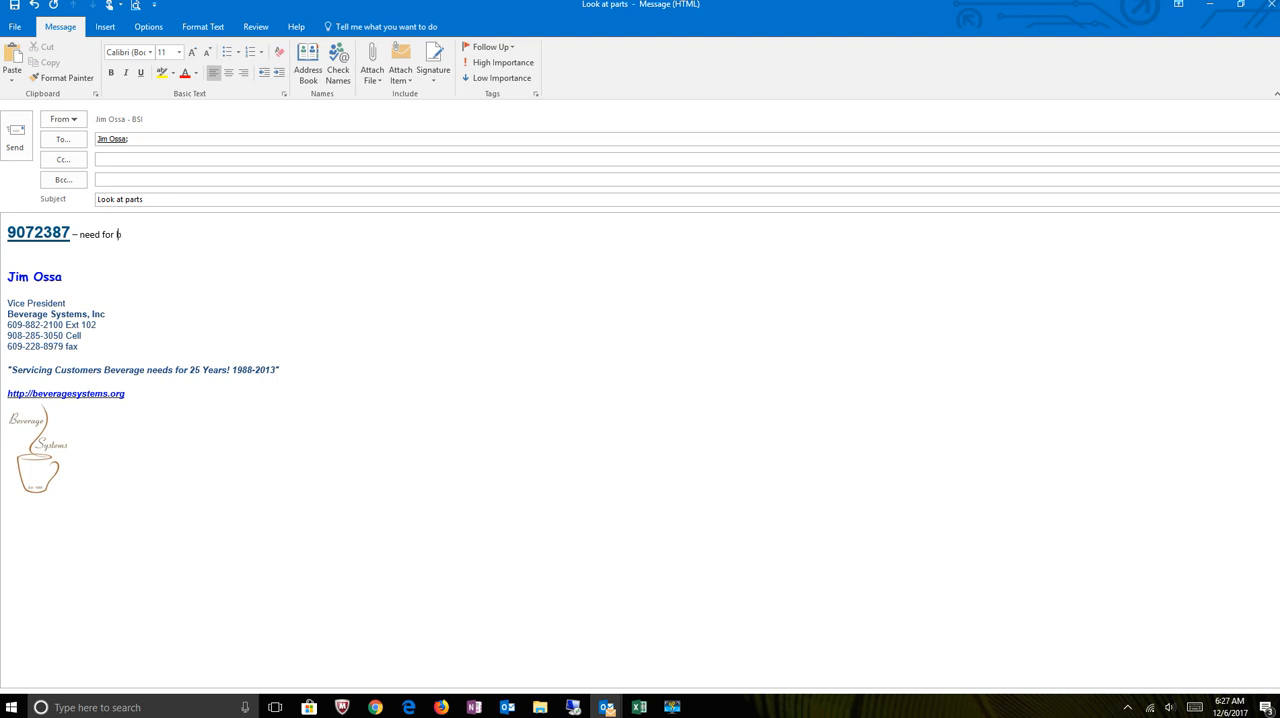